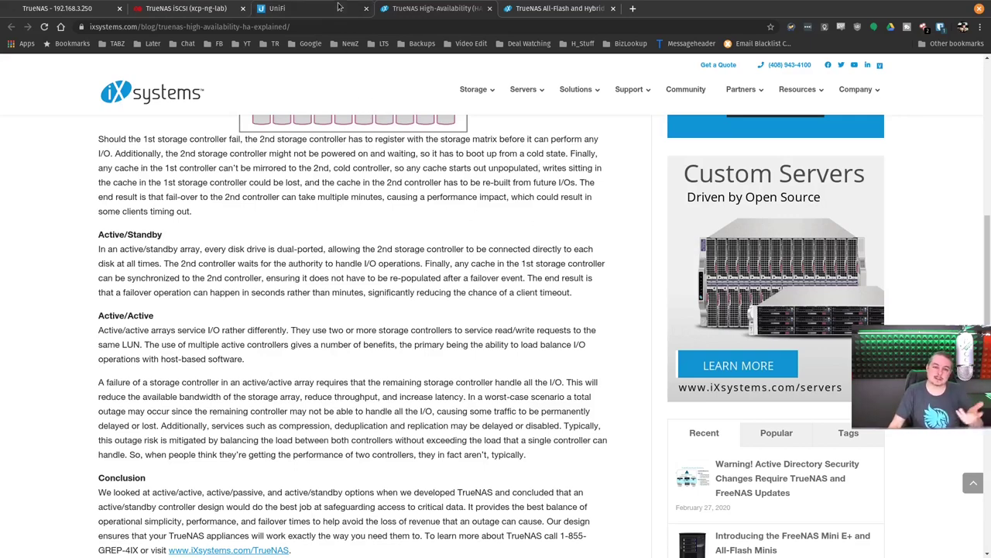
Switch to UniFi, refresh the Lab 10G switch statistics and examine the traffic graphs of the storage host and LochNAS controllers.
{"action": "left_click", "coordinate": [338, 7]}
{"action": "mouse_move", "coordinate": [552, 286]}
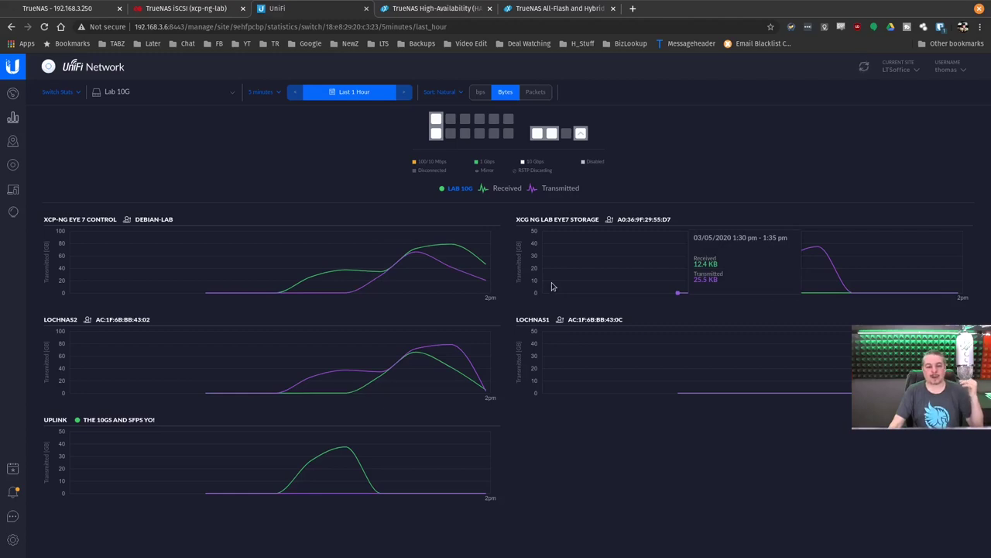
{"action": "mouse_move", "coordinate": [315, 350]}
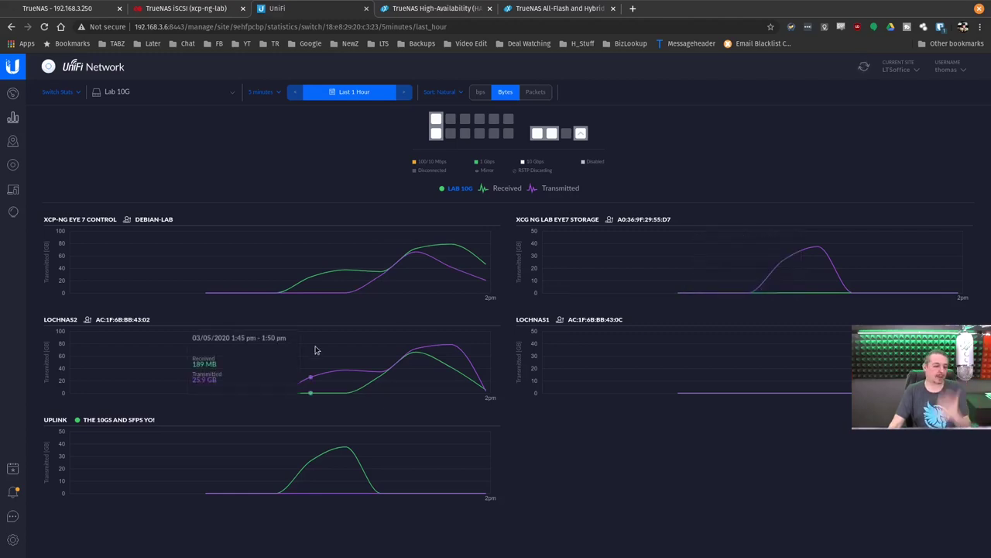
{"action": "left_click", "coordinate": [44, 26]}
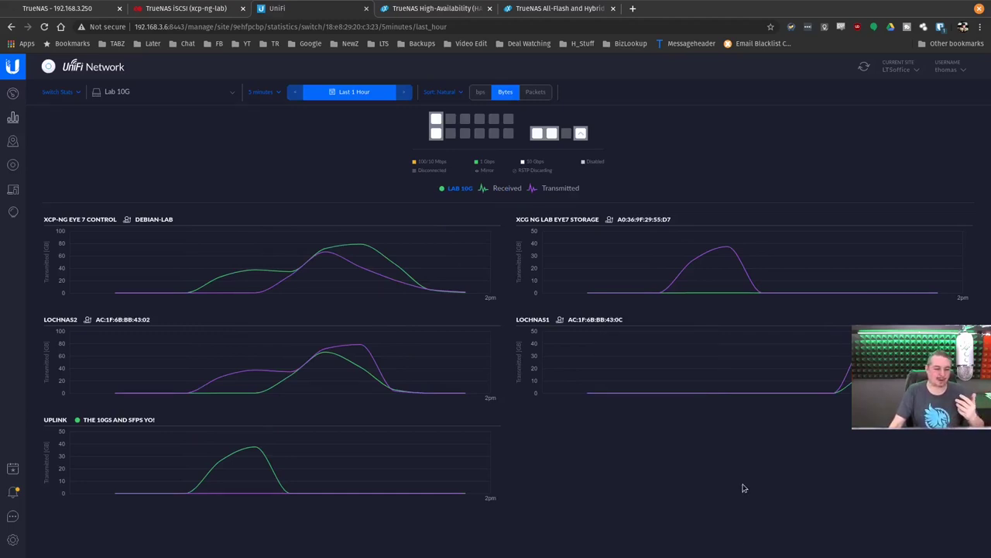
{"action": "mouse_move", "coordinate": [344, 335]}
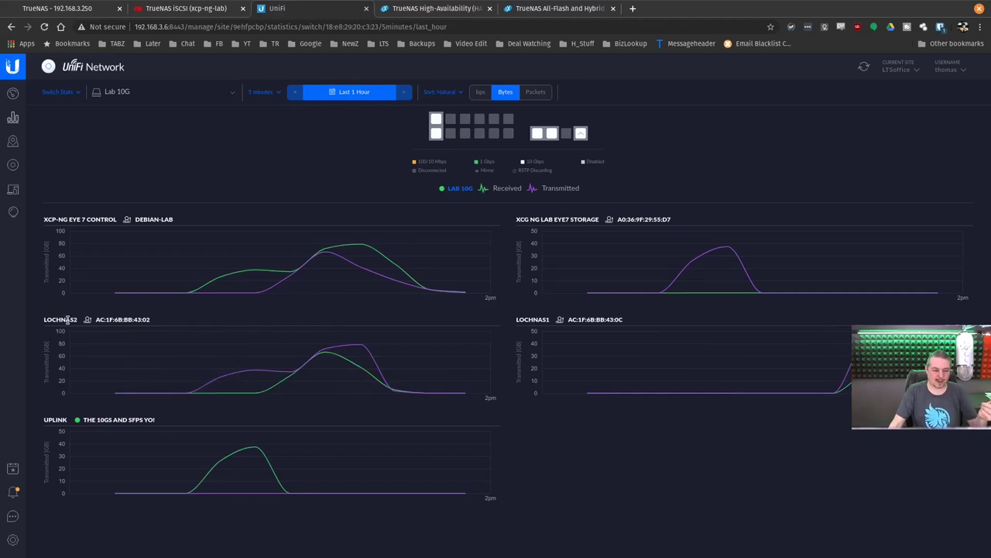
Review the active and standby controllers on the TrueNAS dashboard alongside the UniFi traffic graphs, and highlight the dashboard's web address.
{"action": "left_click", "coordinate": [83, 7]}
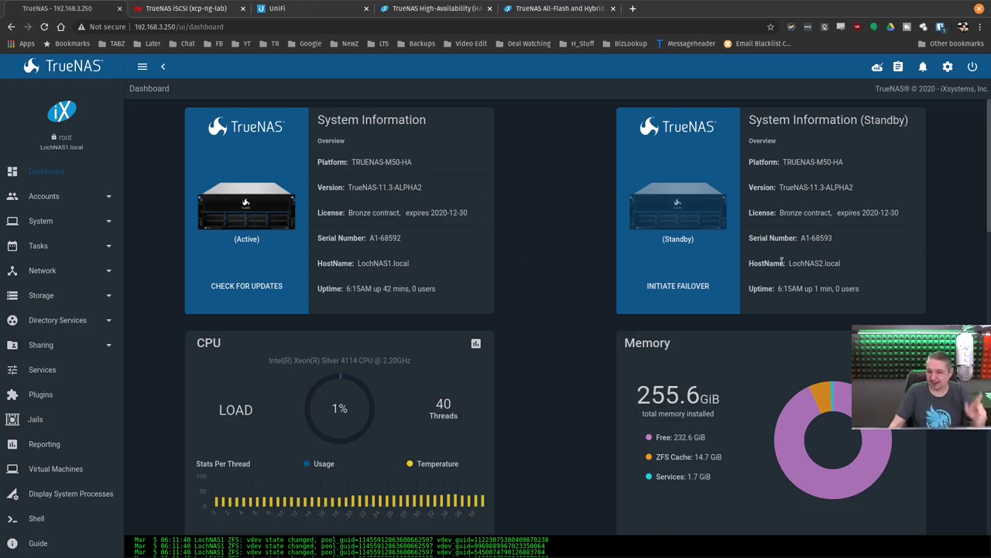
{"action": "left_click", "coordinate": [333, 8]}
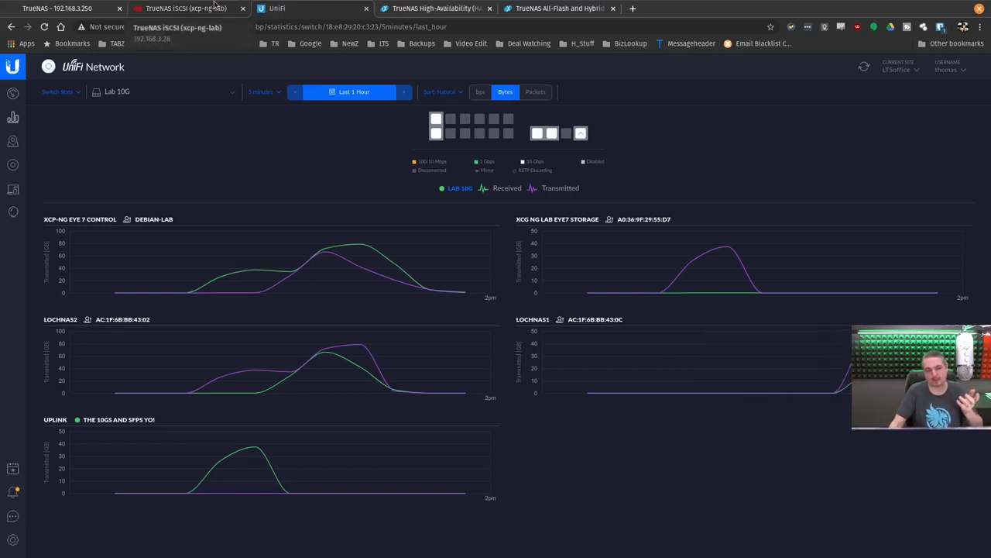
{"action": "left_click", "coordinate": [62, 8]}
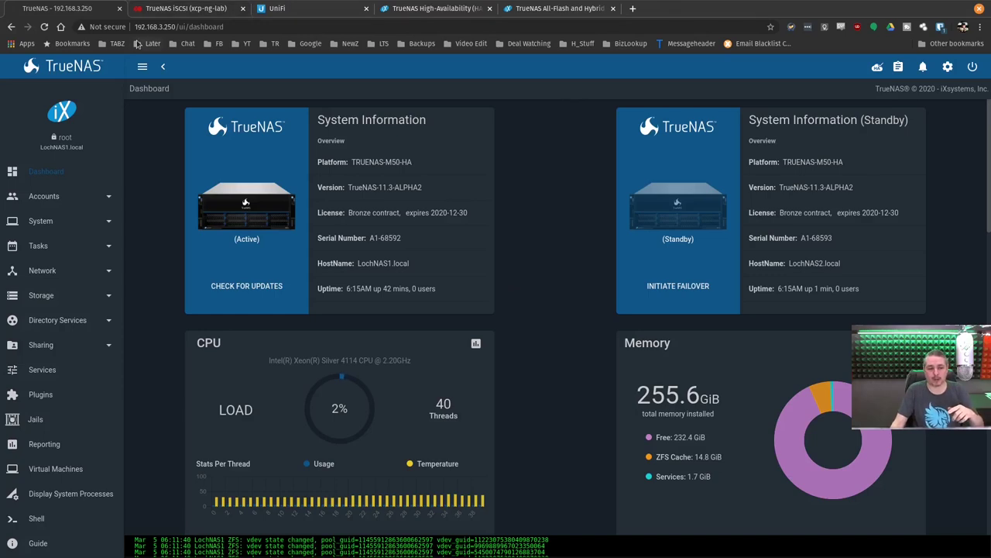
{"action": "left_click", "coordinate": [166, 31]}
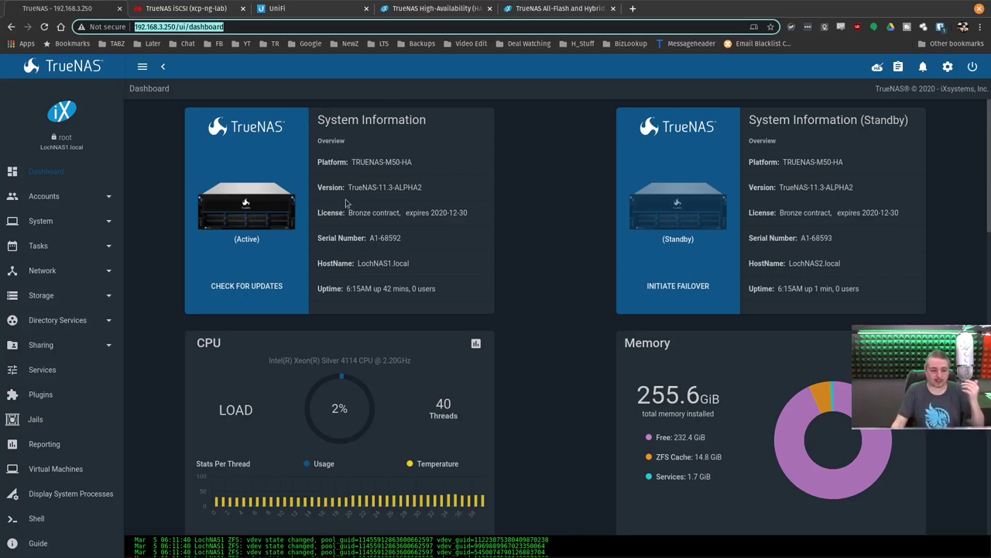
Switch to Xen Orchestra and inspect the connected host of the TrueNAS iSCSI storage, highlighting its iSCSI target address.
{"action": "left_click", "coordinate": [209, 8]}
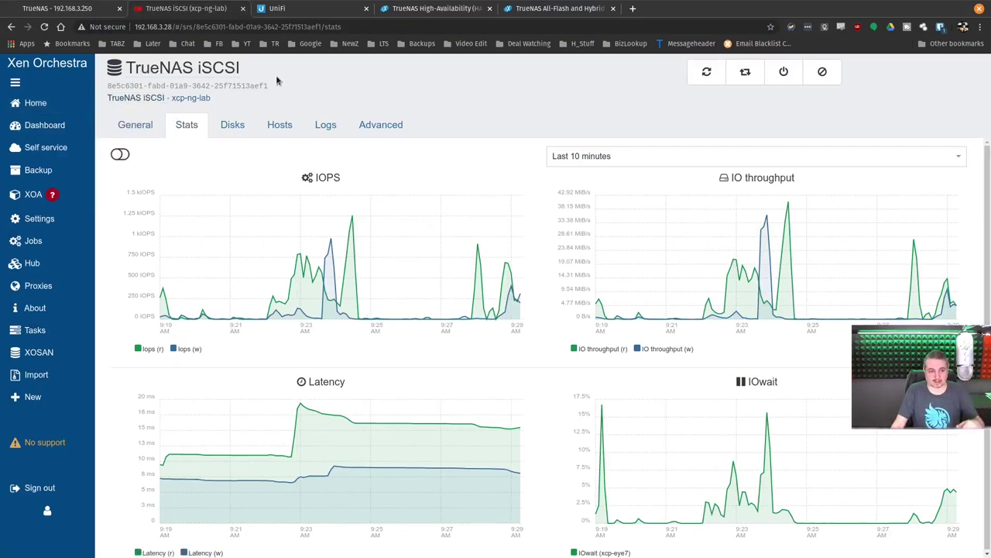
{"action": "left_click", "coordinate": [415, 131]}
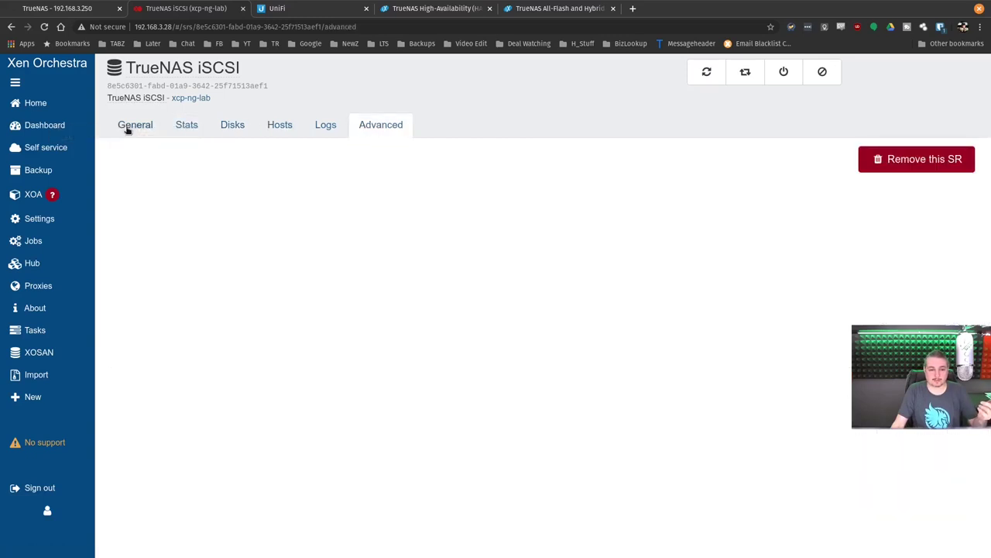
{"action": "left_click", "coordinate": [280, 125]}
{"action": "left_click_drag", "start_coordinate": [363, 235], "coordinate": [443, 248]}
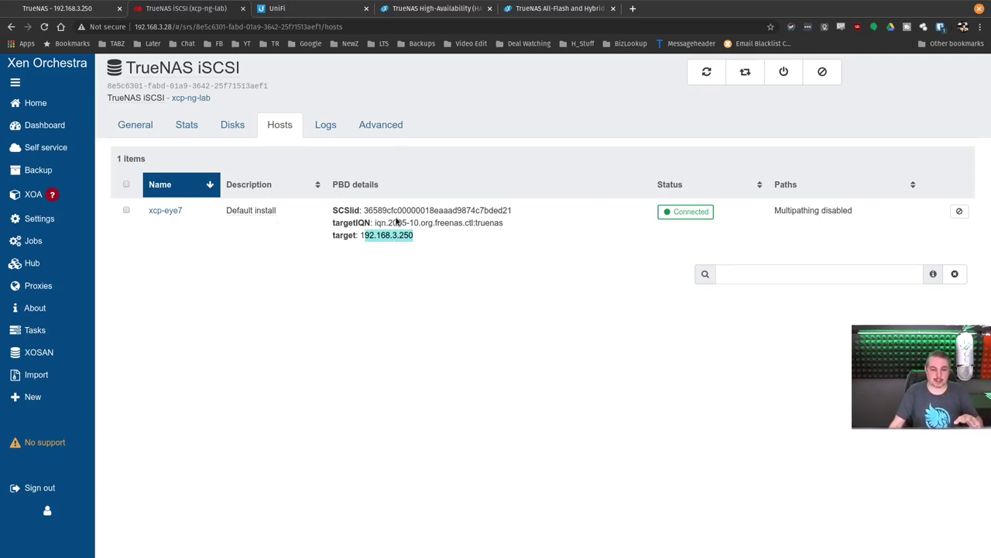
Highlight the active controller's hostname on the TrueNAS dashboard and examine the Lab 10G switch ports in UniFi.
{"action": "left_click", "coordinate": [90, 6]}
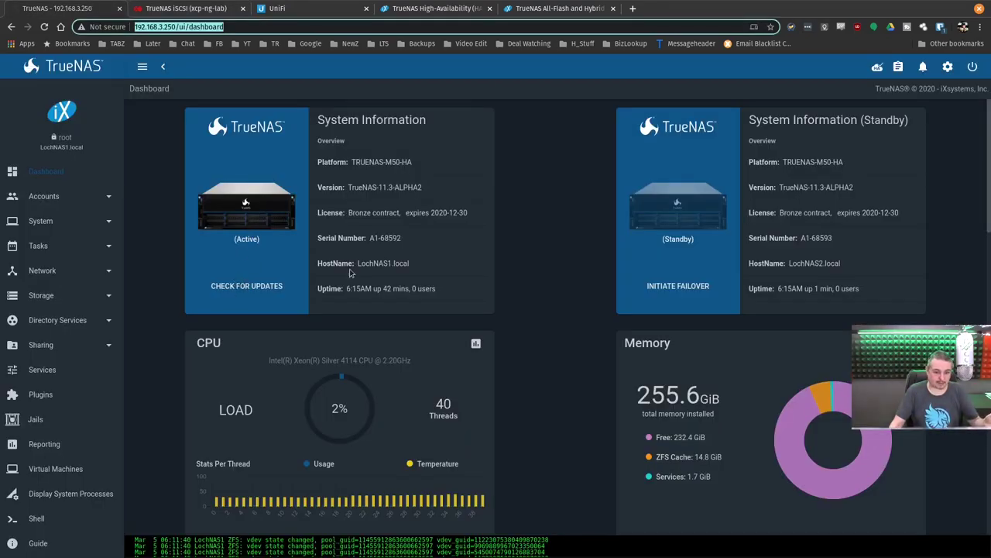
{"action": "left_click_drag", "start_coordinate": [350, 264], "coordinate": [418, 264]}
{"action": "left_click", "coordinate": [286, 6]}
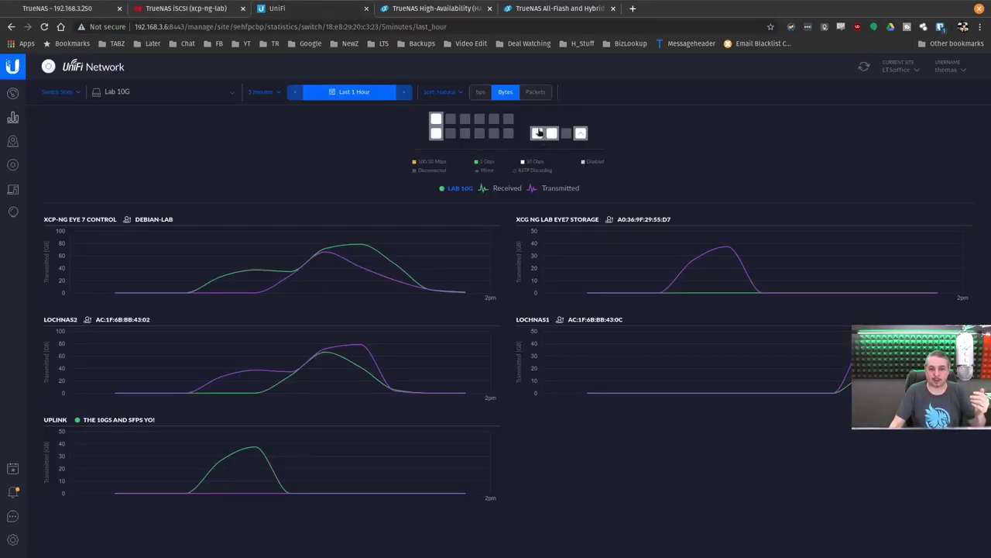
{"action": "mouse_move", "coordinate": [536, 133]}
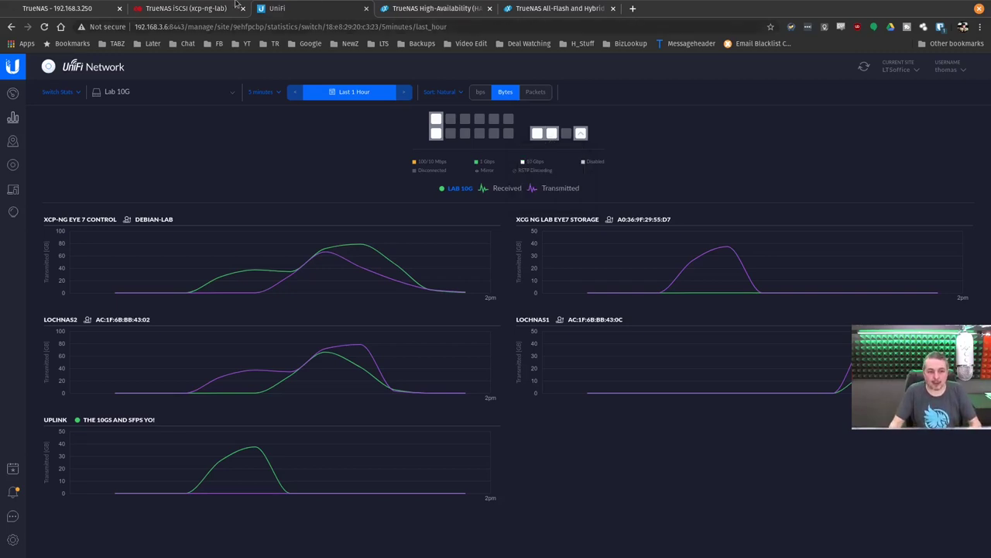
Return to Xen Orchestra, view the Debian on TrueNAS VM's general details and list the VMs tagged TrueNAS.
{"action": "left_click", "coordinate": [186, 7]}
{"action": "left_click", "coordinate": [54, 105]}
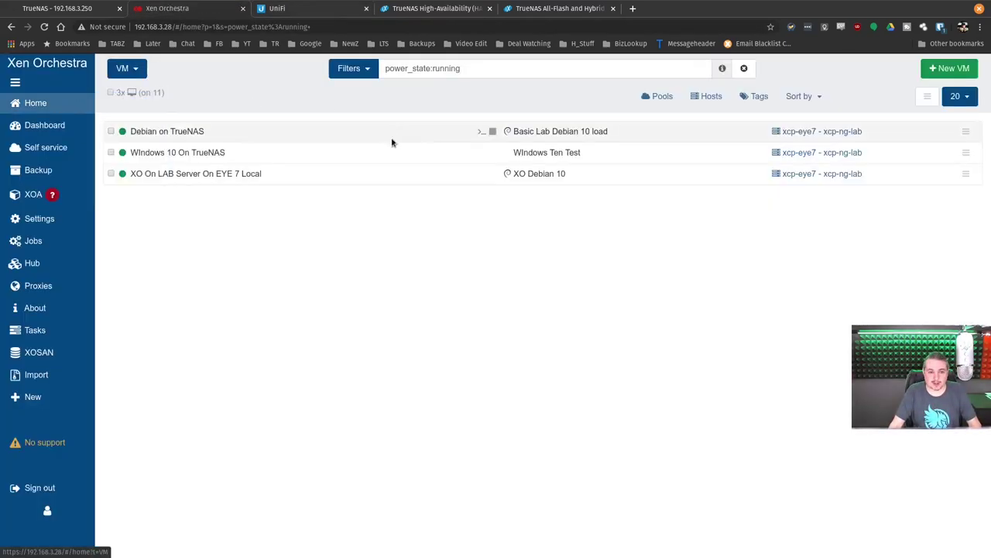
{"action": "left_click", "coordinate": [214, 134]}
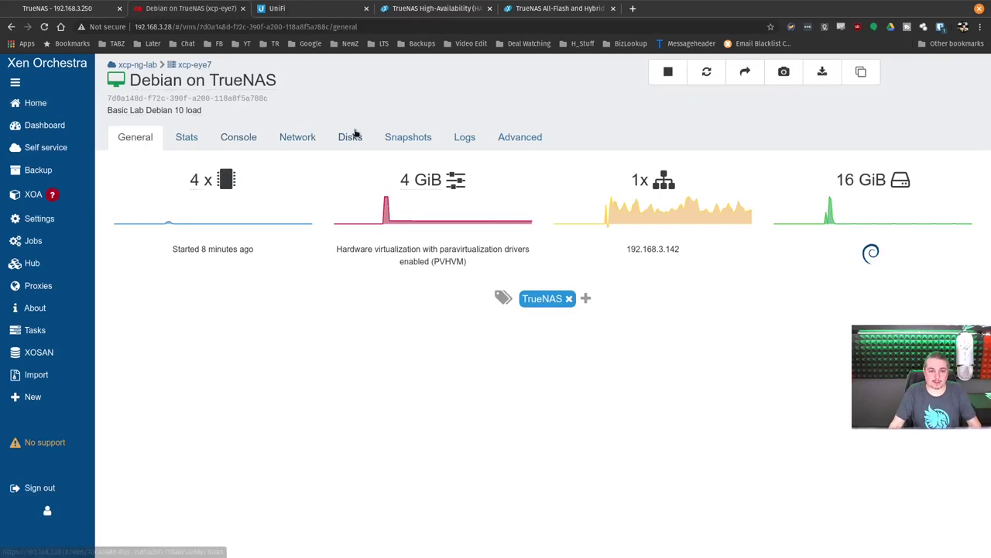
{"action": "left_click", "coordinate": [539, 300]}
Open the Windows 10 On TrueNAS VM's console with the header collapsed and start downloading the available Windows updates.
{"action": "left_click", "coordinate": [181, 153]}
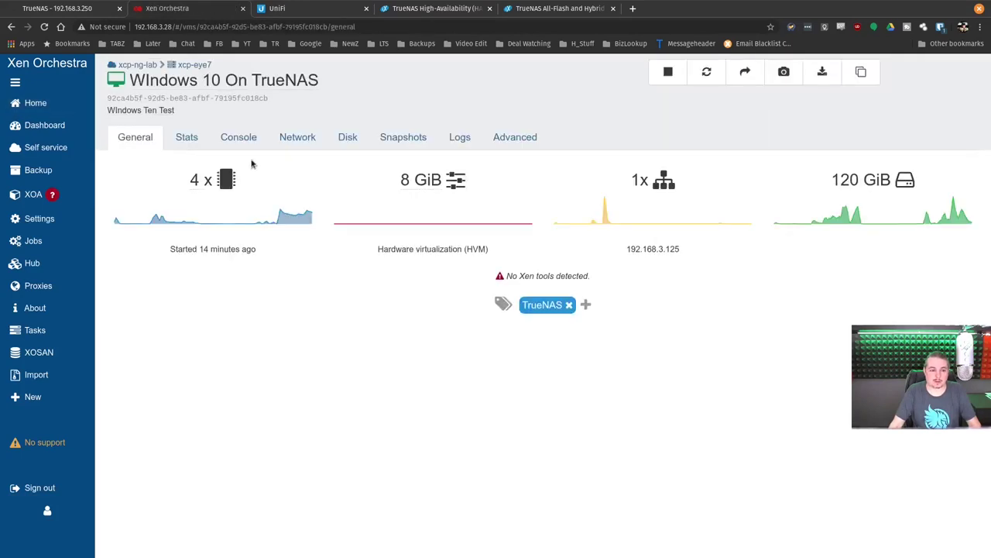
{"action": "left_click", "coordinate": [238, 137]}
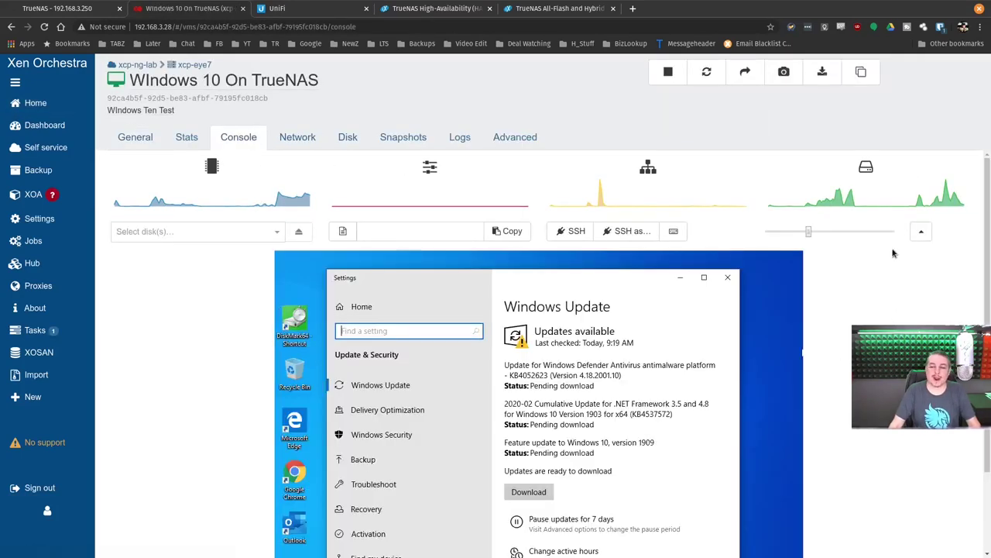
{"action": "left_click", "coordinate": [919, 230]}
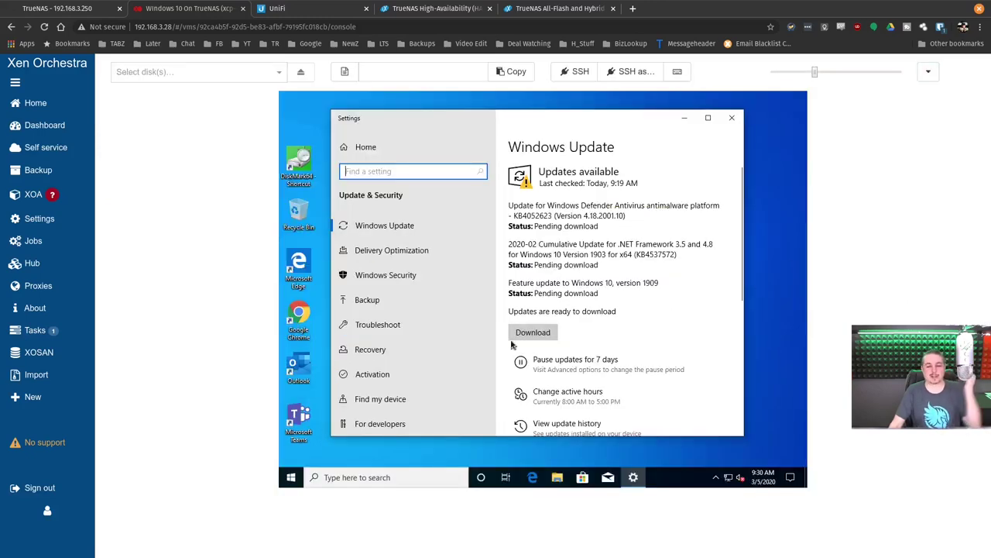
{"action": "left_click", "coordinate": [548, 333]}
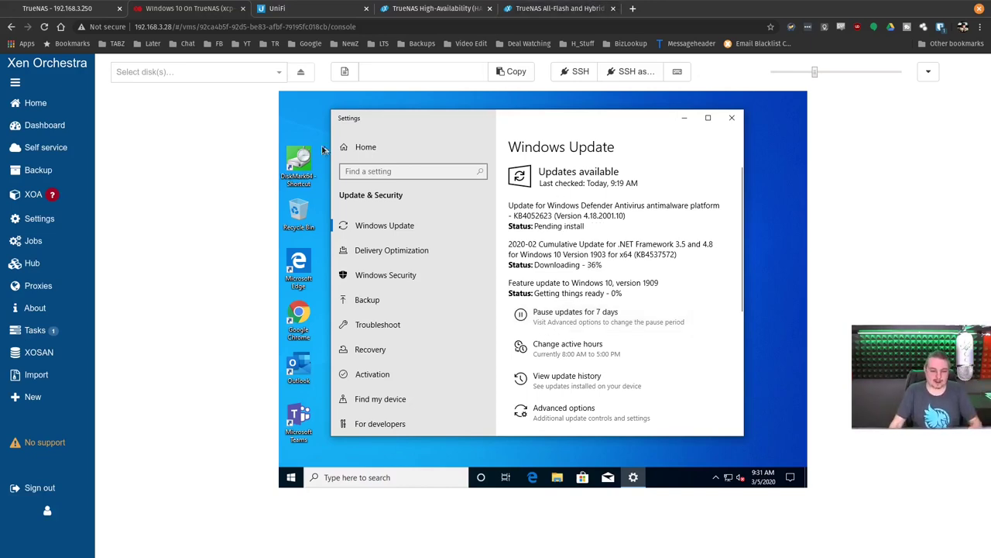
Launch CrystalDiskMark in the Windows VM and run all tests on drive C: with 9 passes and a 1GiB test size.
{"action": "double_click", "coordinate": [299, 163]}
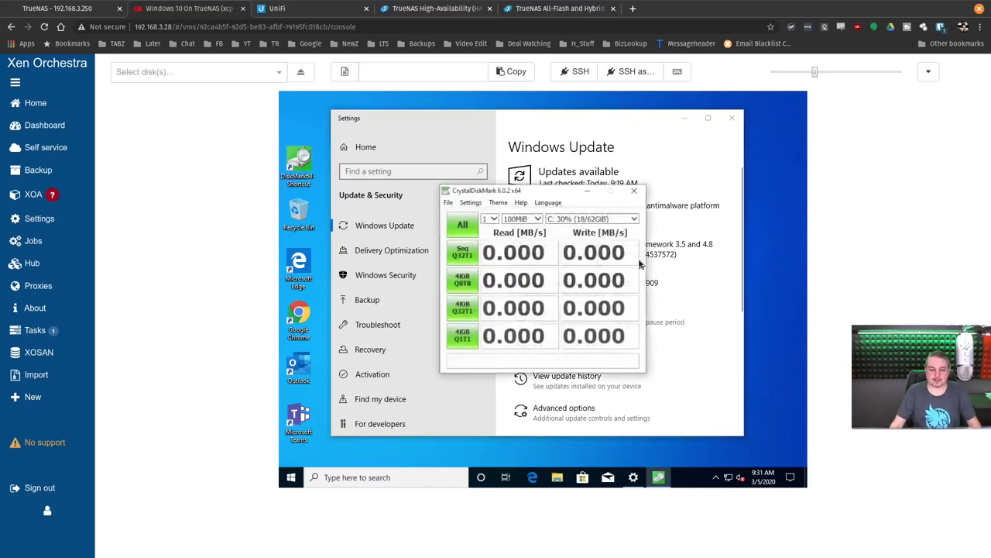
{"action": "left_click", "coordinate": [537, 219]}
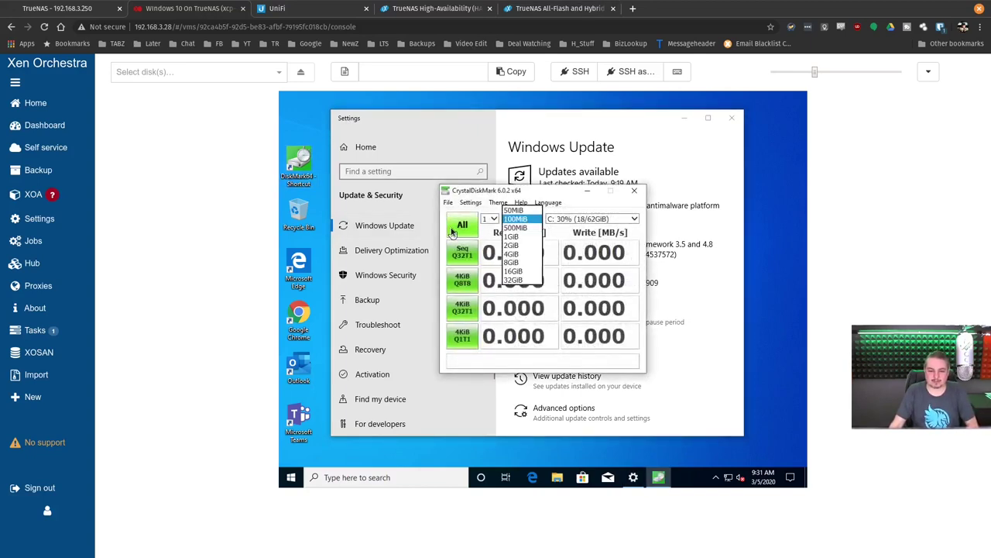
{"action": "left_click", "coordinate": [513, 236]}
{"action": "left_click", "coordinate": [490, 218]}
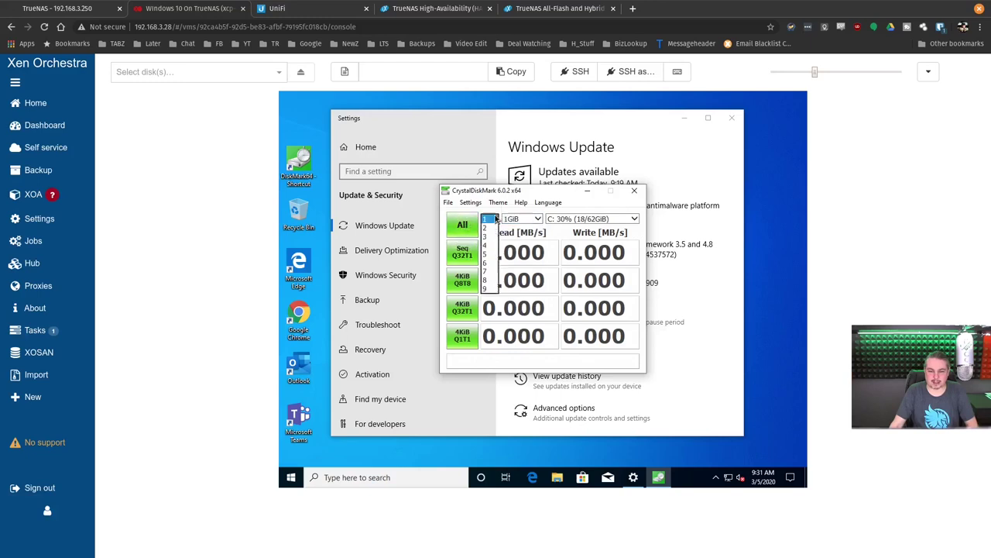
{"action": "left_click", "coordinate": [488, 288]}
{"action": "left_click", "coordinate": [462, 224]}
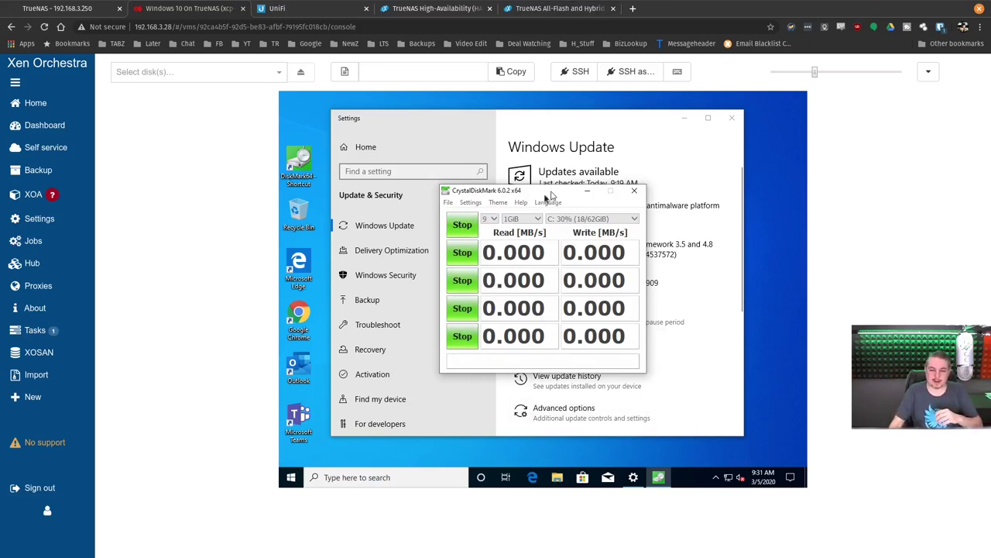
Arrange the CrystalDiskMark and Settings windows so the benchmark and the Windows Update status are both in view.
{"action": "left_click_drag", "start_coordinate": [551, 196], "coordinate": [424, 203]}
{"action": "left_click", "coordinate": [498, 122]}
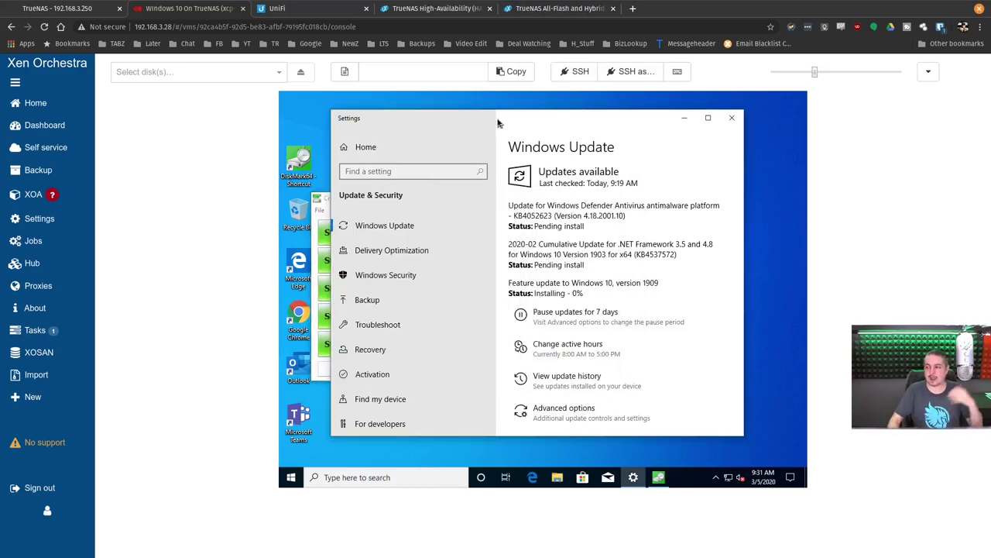
{"action": "left_click_drag", "start_coordinate": [498, 123], "coordinate": [539, 113]}
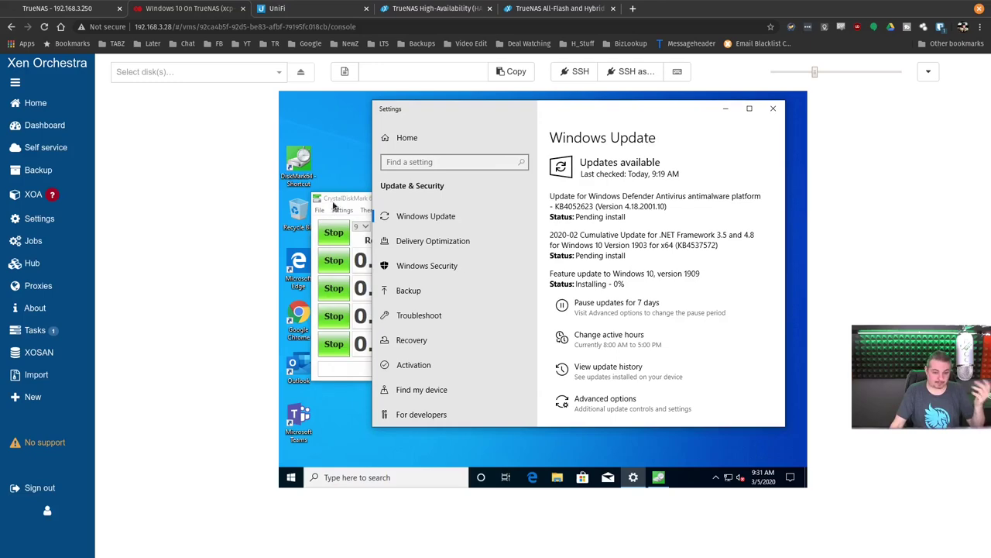
{"action": "left_click", "coordinate": [334, 205]}
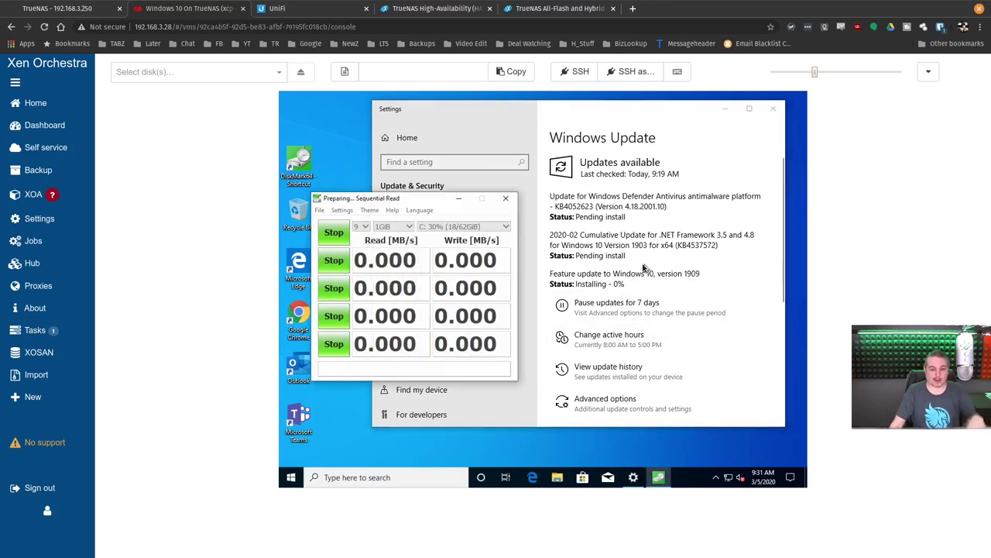
Look up the Debian on TrueNAS VM's IP address in its network details and open its console.
{"action": "left_click", "coordinate": [46, 102]}
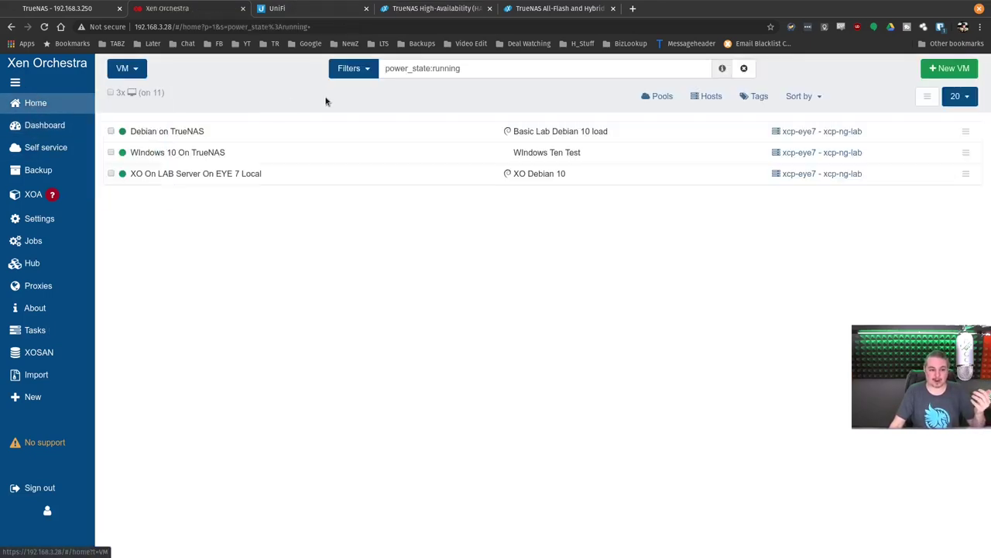
{"action": "left_click", "coordinate": [297, 136]}
{"action": "left_click", "coordinate": [295, 136]}
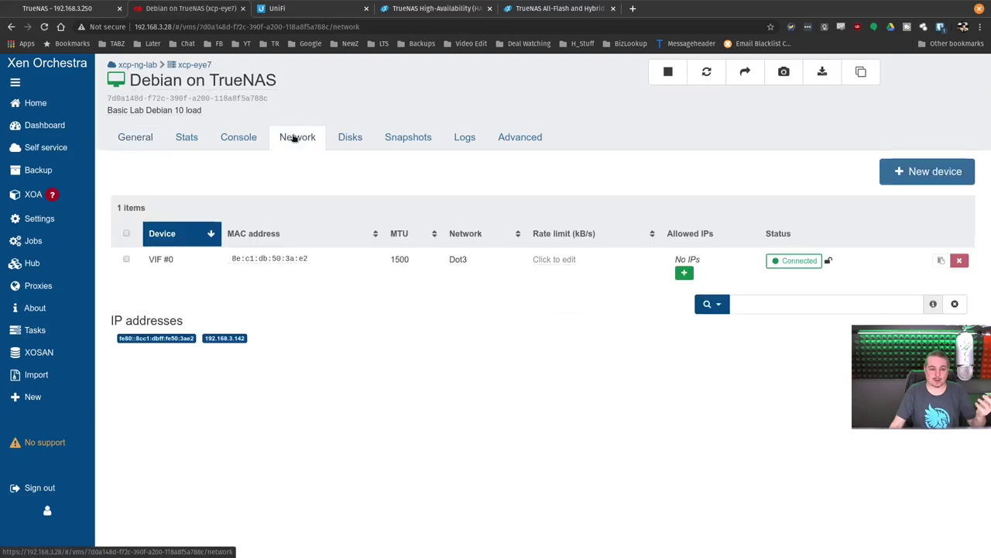
{"action": "left_click", "coordinate": [240, 142]}
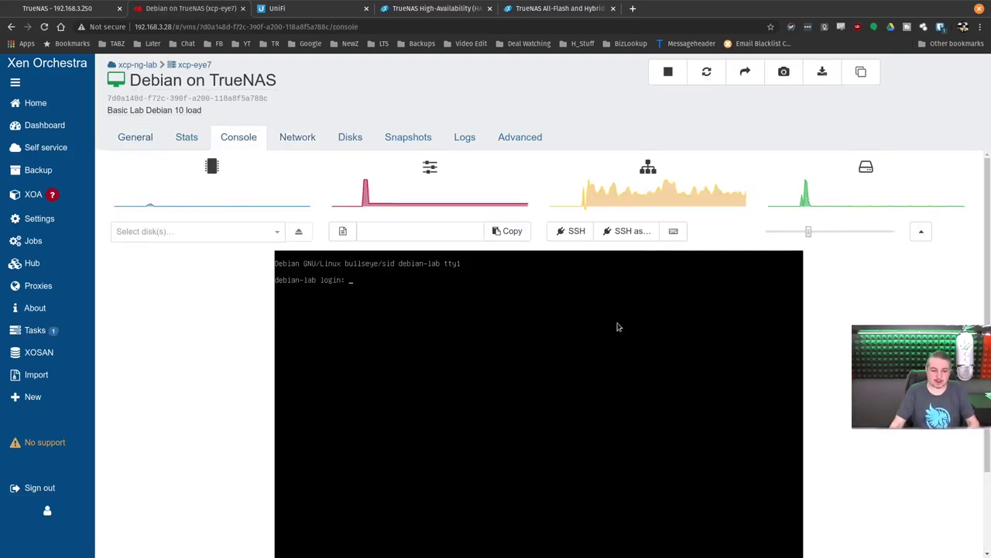
{"action": "left_click", "coordinate": [287, 139]}
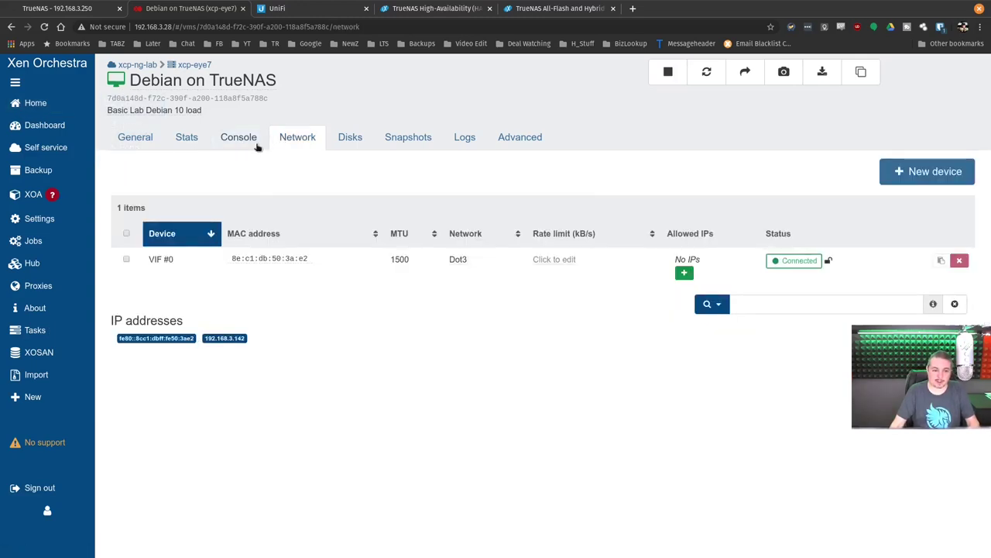
{"action": "left_click", "coordinate": [239, 137]}
{"action": "key", "text": "ctrl+alt+t"}
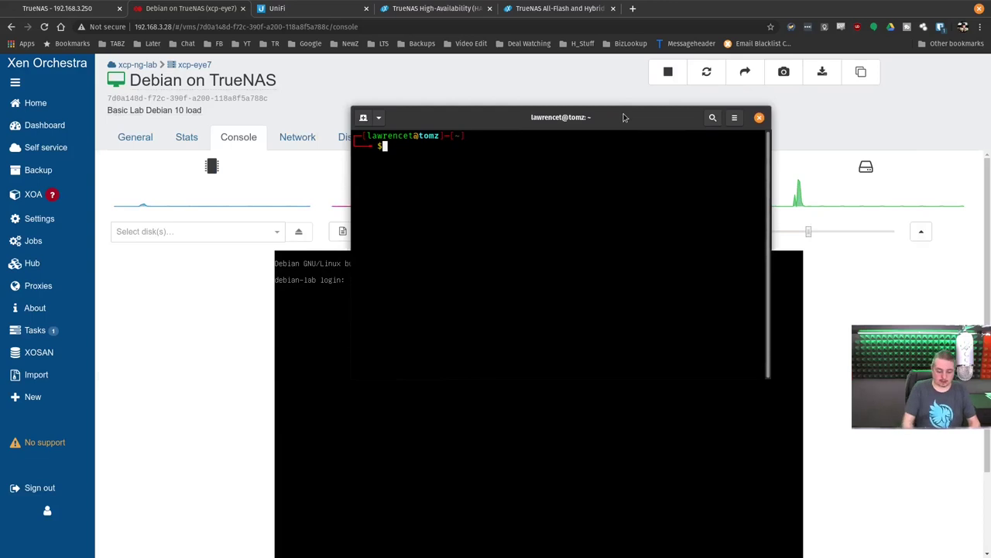
{"action": "type", "text": "ssh root@192.168.3.142"}
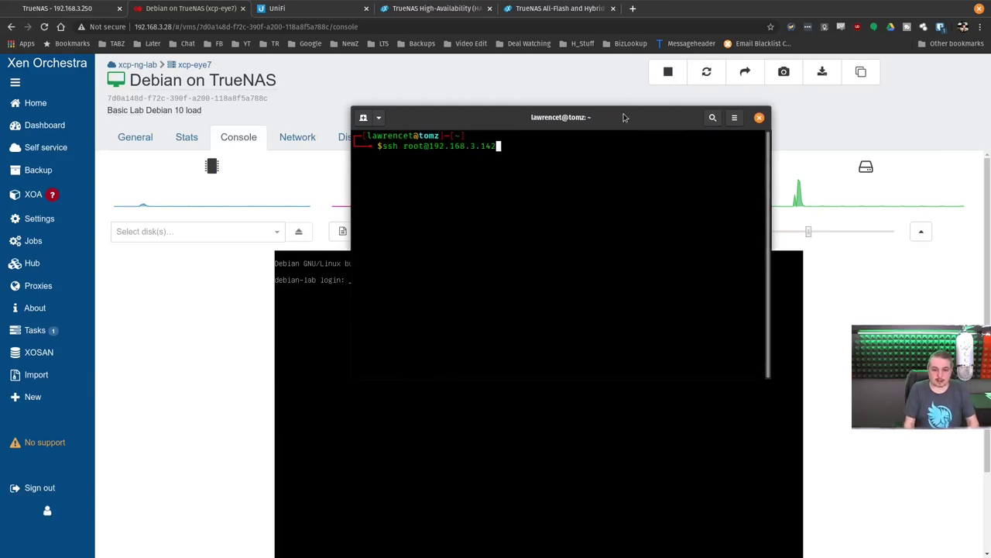
{"action": "key", "text": "Return"}
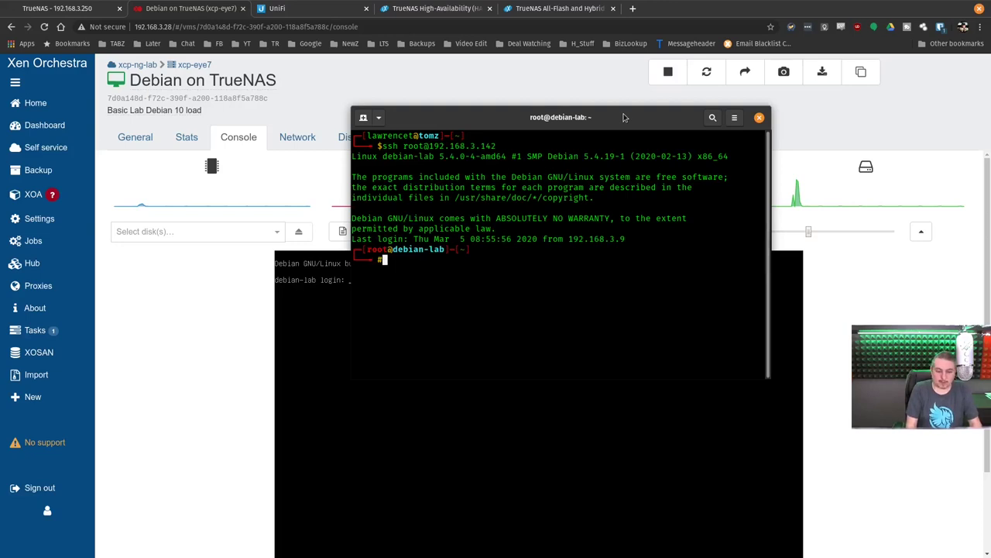
Check the Debian VM's logged-in users and uptime with w, and list the home directory's contents with ls.
{"action": "type", "text": "w"}
{"action": "key", "text": "Return"}
{"action": "type", "text": "./"}
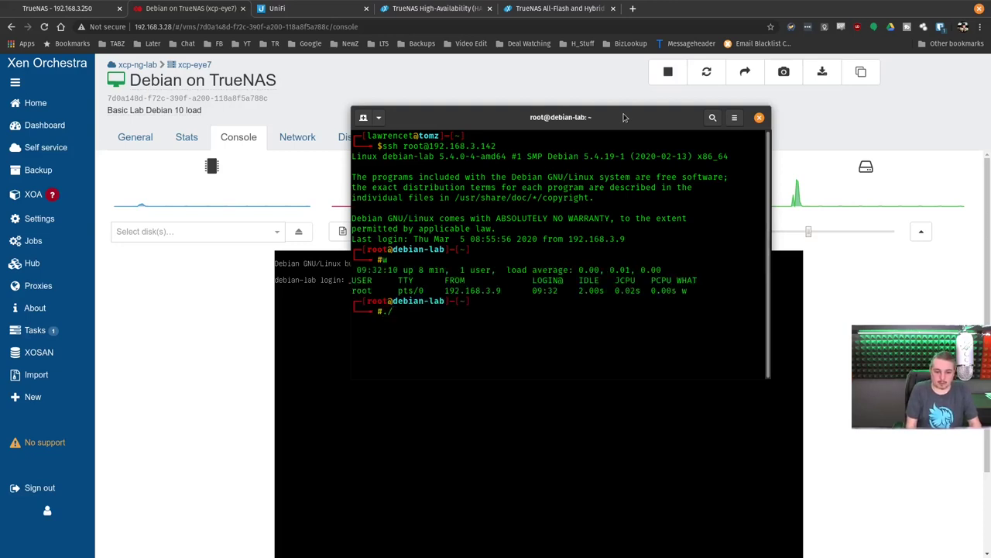
{"action": "key", "text": "BackSpace"}
{"action": "key", "text": "BackSpace"}
{"action": "type", "text": "ls"}
{"action": "key", "text": "Return"}
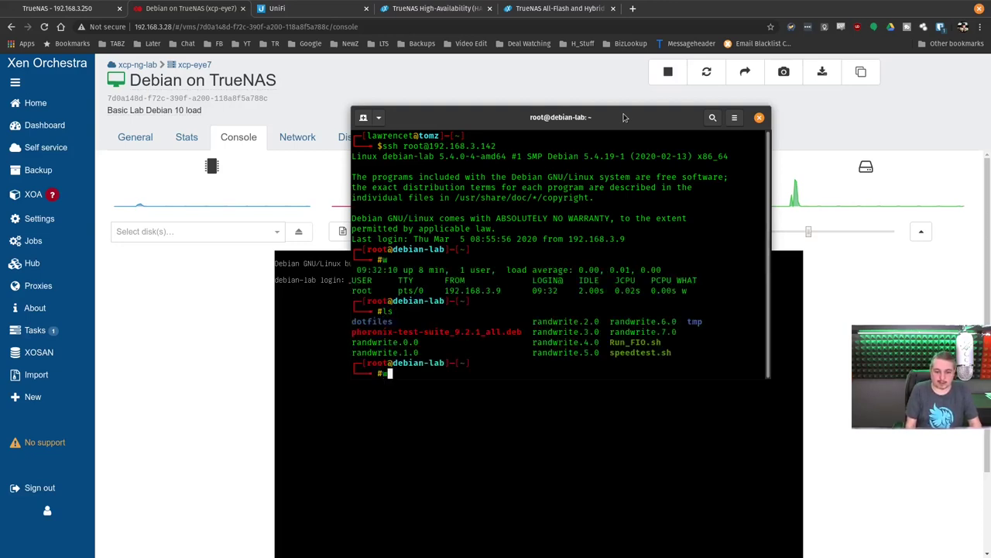
Run phoronix-test-suite benchmark pts/iozone on the Debian VM and shift the terminal window slightly down.
{"action": "type", "text": "w"}
{"action": "key", "text": "BackSpace"}
{"action": "key", "text": "Up"}
{"action": "key", "text": "Up"}
{"action": "key", "text": "Up"}
{"action": "key", "text": "Return"}
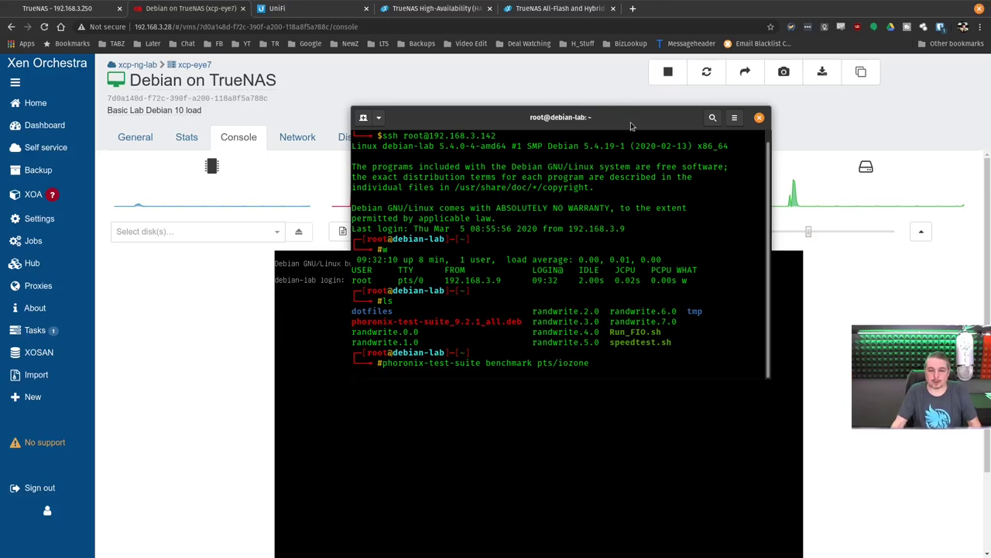
{"action": "mouse_move", "coordinate": [624, 117]}
{"action": "left_mouse_down"}
{"action": "mouse_move", "coordinate": [713, 172]}
{"action": "mouse_move", "coordinate": [732, 262]}
{"action": "mouse_move", "coordinate": [666, 226]}
{"action": "mouse_move", "coordinate": [687, 224]}
{"action": "mouse_move", "coordinate": [618, 128]}
{"action": "left_mouse_up"}
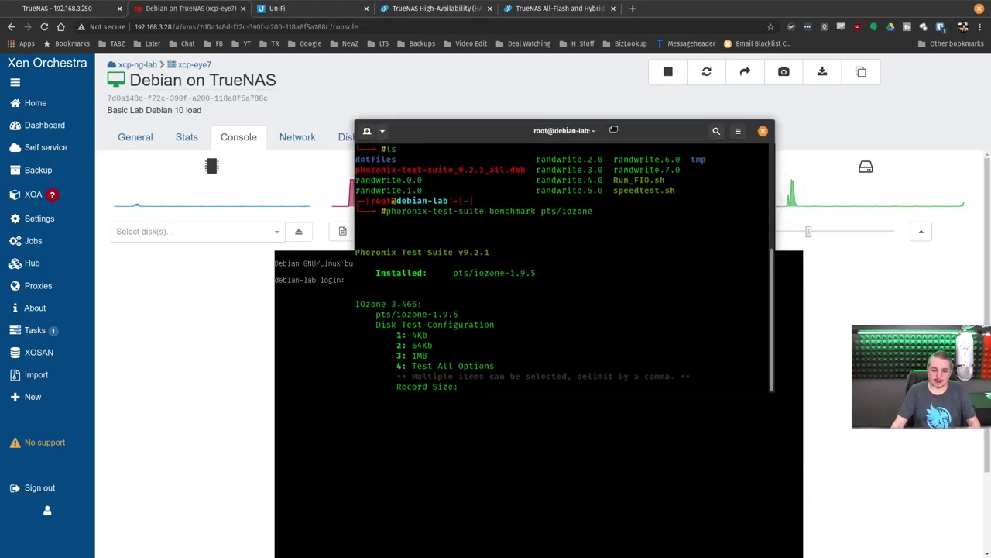
Start the IOzone benchmark with all record sizes, all file sizes and all disk tests, without saving the results.
{"action": "type", "text": "4"}
{"action": "key", "text": "Return"}
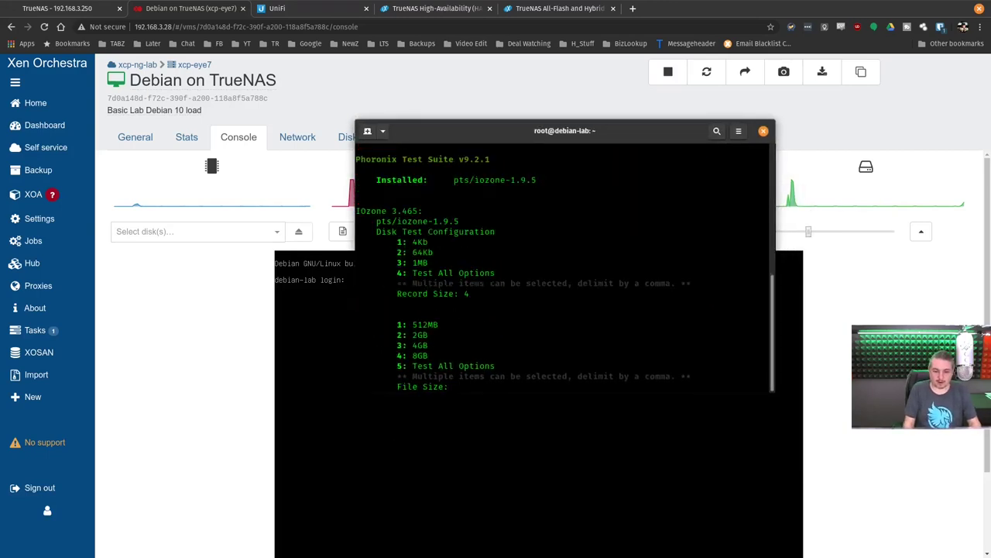
{"action": "type", "text": "5"}
{"action": "key", "text": "Return"}
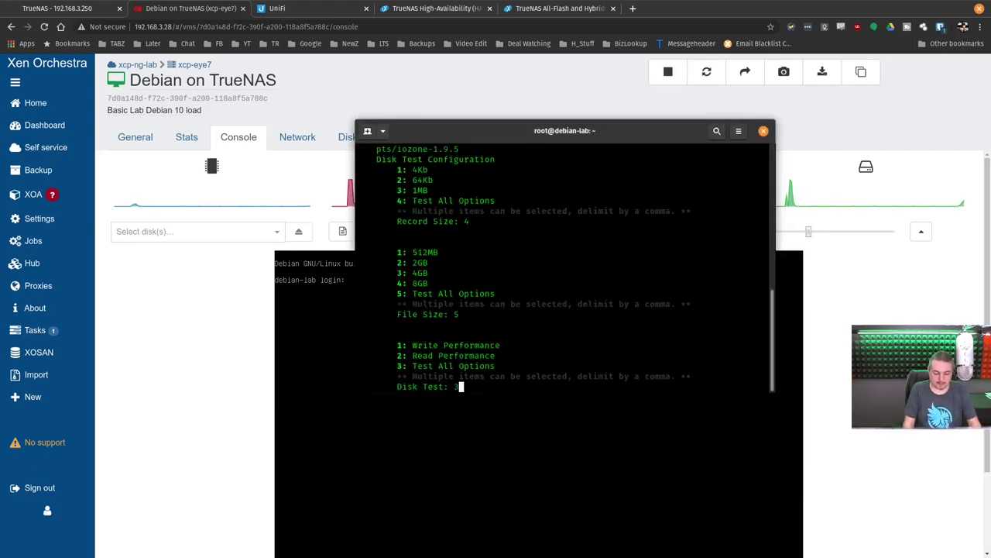
{"action": "type", "text": "3"}
{"action": "key", "text": "Return"}
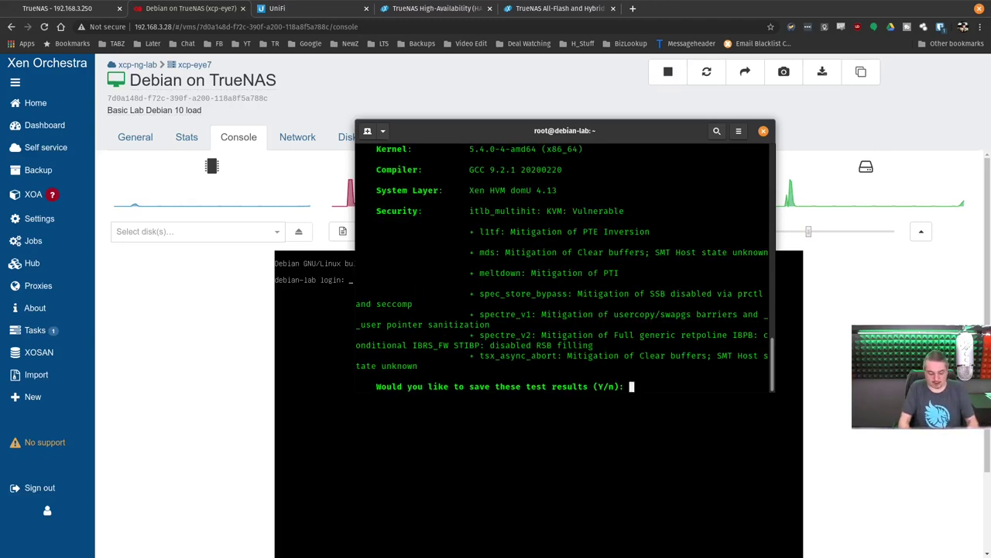
{"action": "type", "text": "n"}
{"action": "key", "text": "Return"}
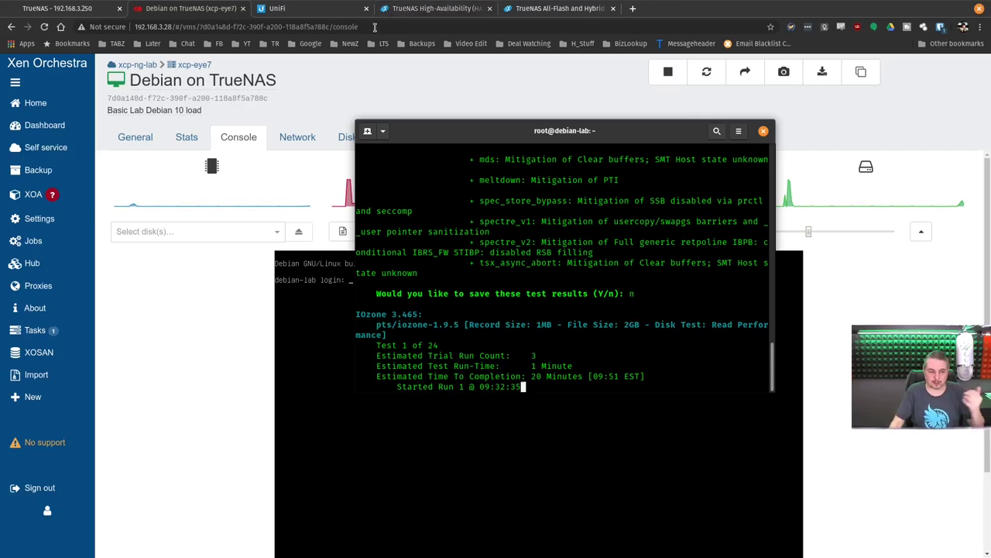
Open the TrueNAS iSCSI storage's statistics in Xen Orchestra and examine its IOPS and IO throughput graphs.
{"action": "mouse_move", "coordinate": [70, 105]}
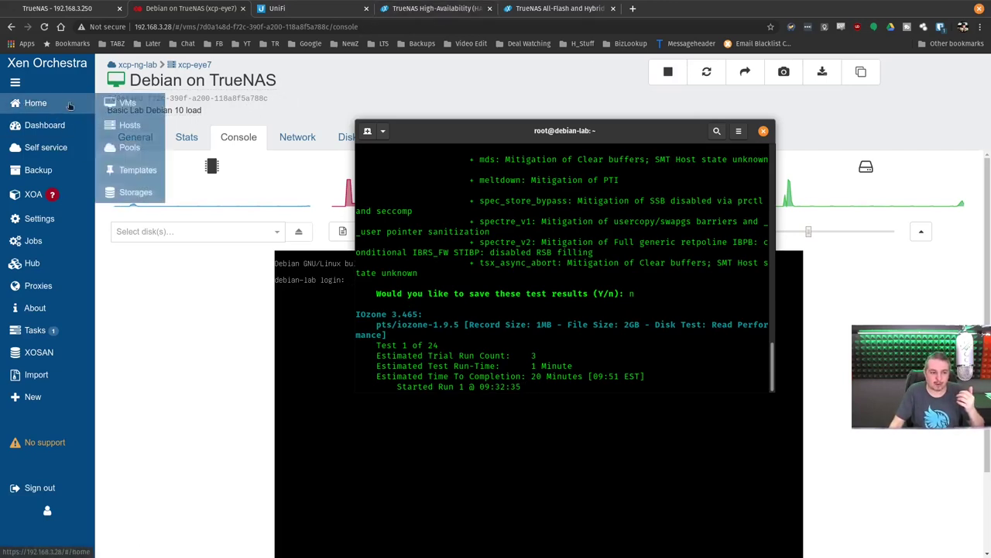
{"action": "left_click", "coordinate": [122, 194]}
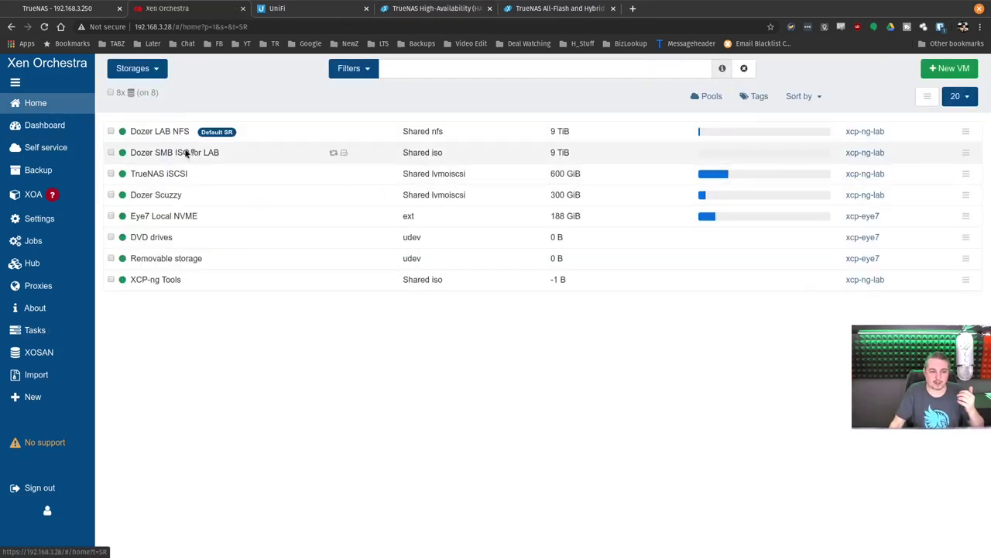
{"action": "left_click", "coordinate": [158, 172]}
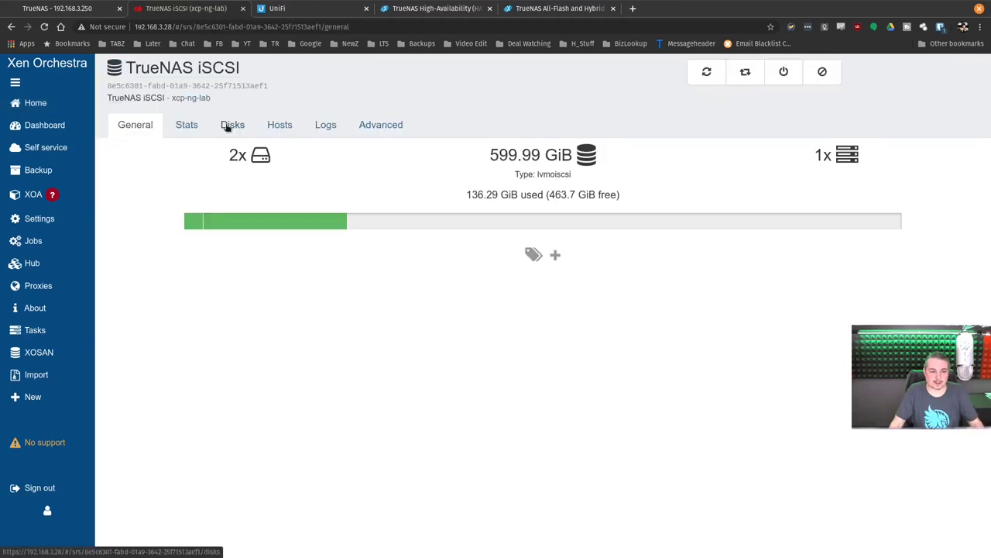
{"action": "left_click", "coordinate": [189, 125]}
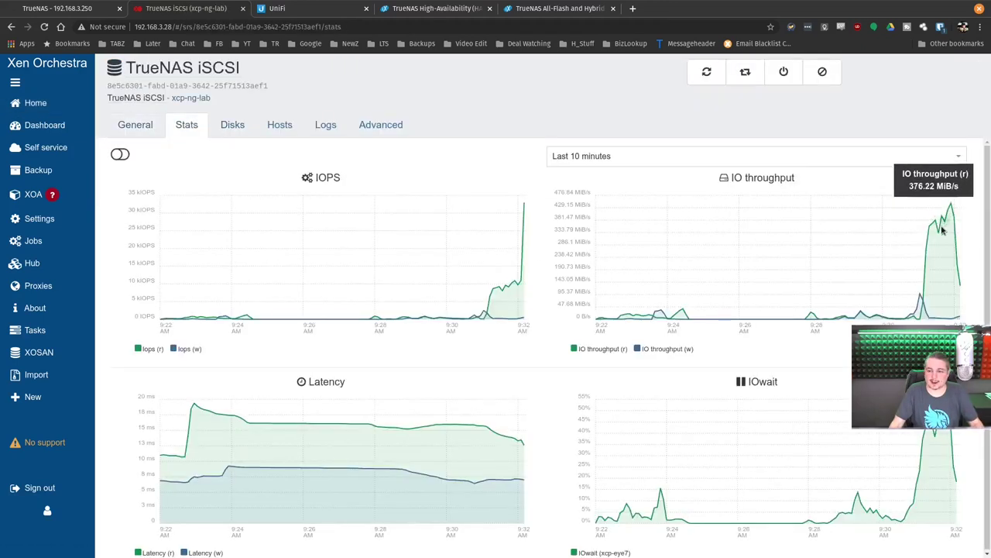
{"action": "mouse_move", "coordinate": [957, 214]}
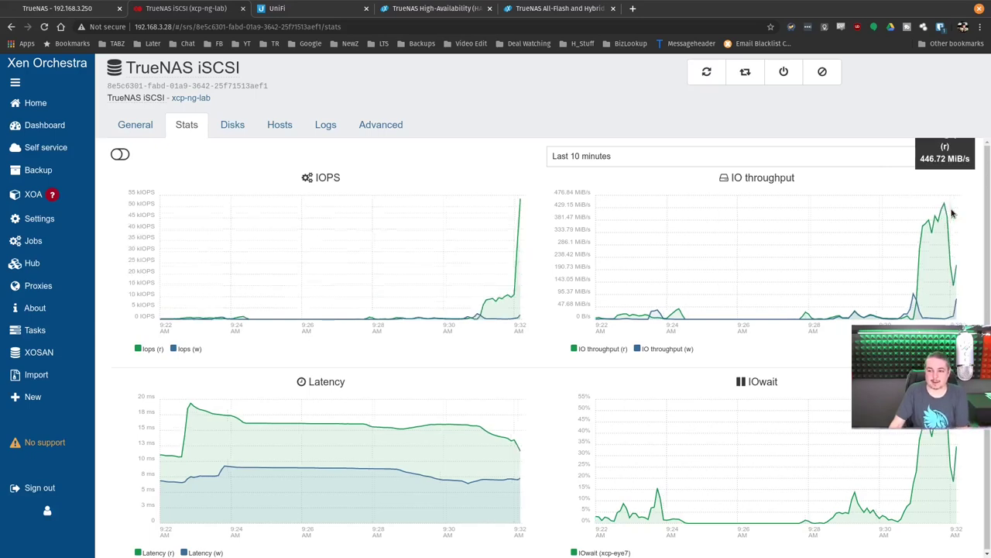
{"action": "mouse_move", "coordinate": [520, 203]}
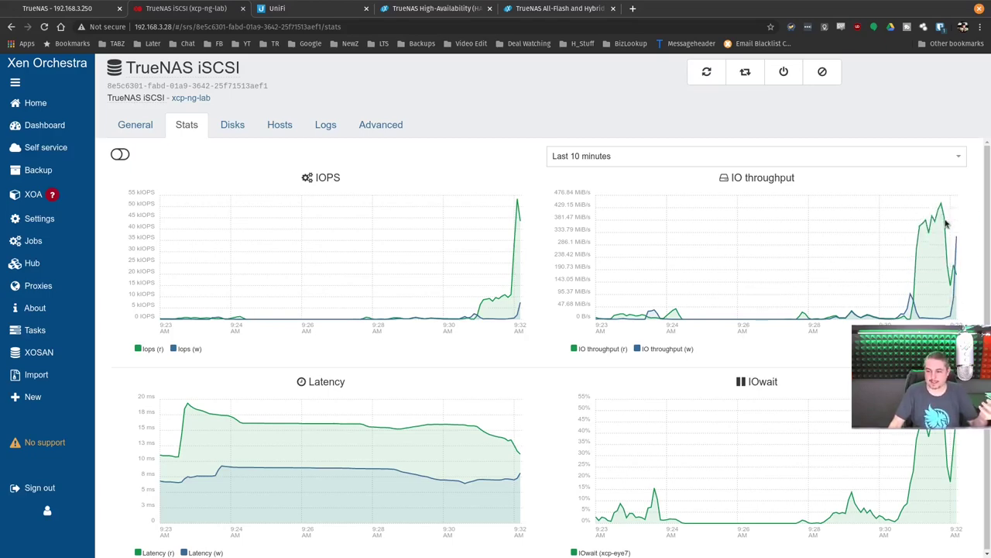
Review the system information, CPU load, memory and pool cards on the TrueNAS dashboard.
{"action": "left_click", "coordinate": [103, 7]}
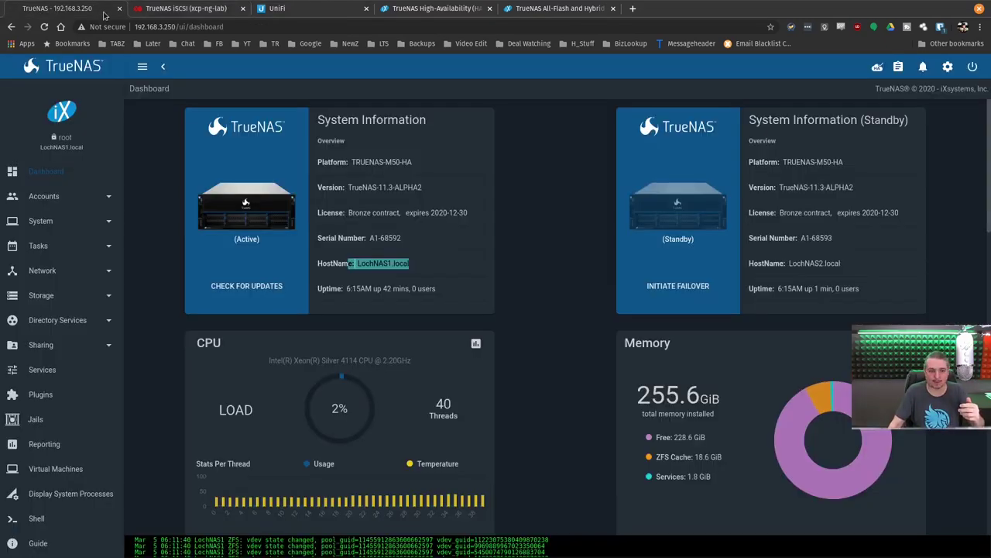
{"action": "scroll", "coordinate": [502, 293], "scroll_direction": "down", "scroll_amount": 2}
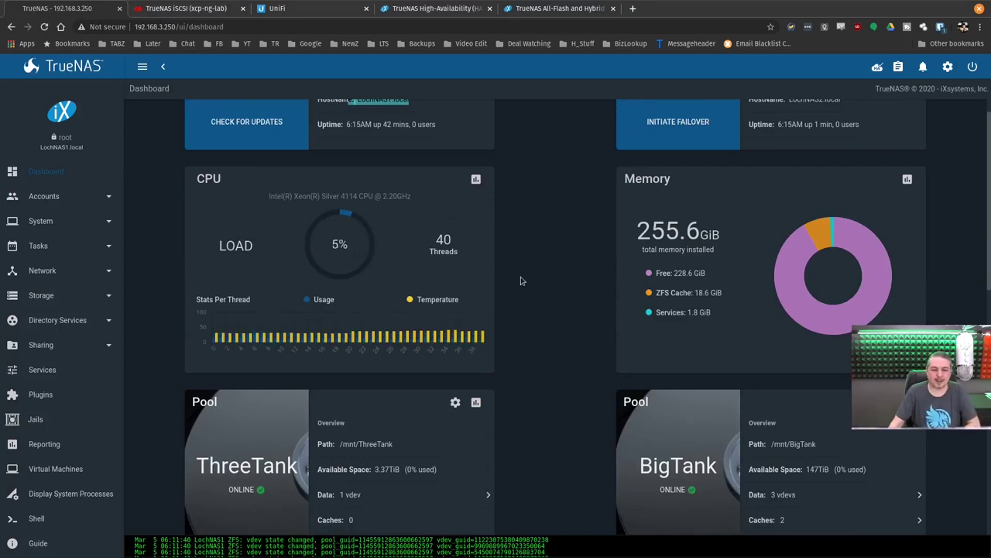
{"action": "scroll", "coordinate": [521, 281], "scroll_direction": "up", "scroll_amount": 1}
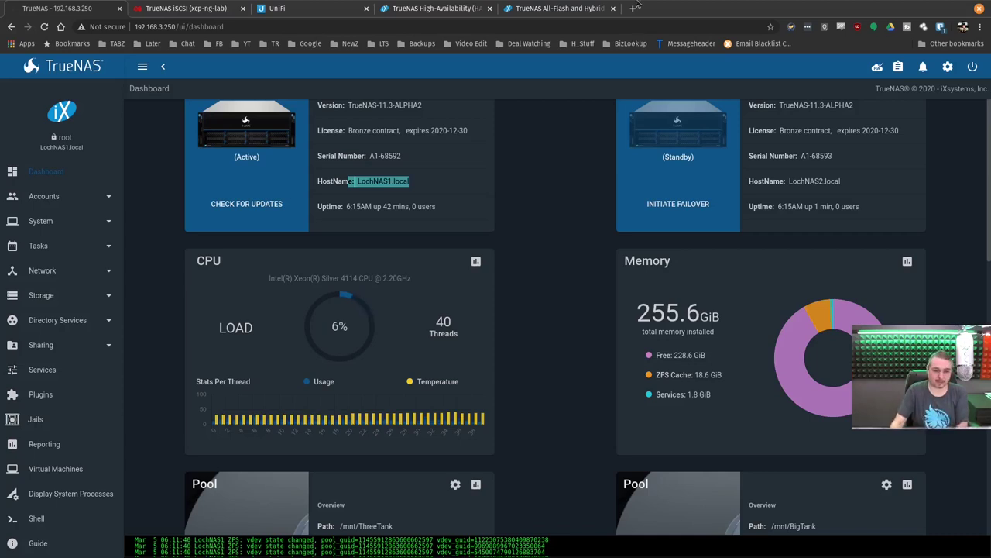
Examine the Lab 10G switch's per-port traffic graphs in UniFi and compare them with the active controller's hostname on the TrueNAS dashboard.
{"action": "left_click", "coordinate": [326, 8]}
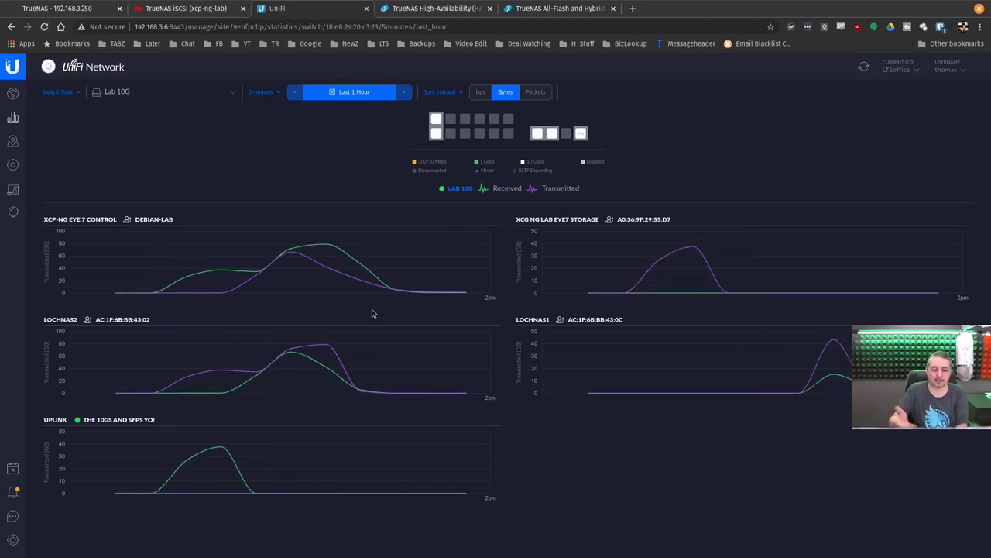
{"action": "mouse_move", "coordinate": [537, 135]}
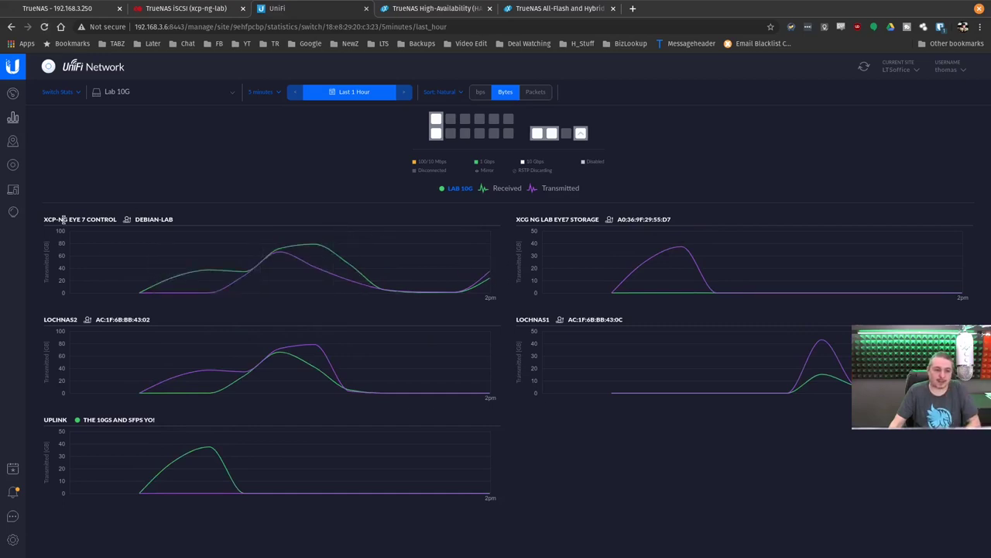
{"action": "mouse_move", "coordinate": [482, 273]}
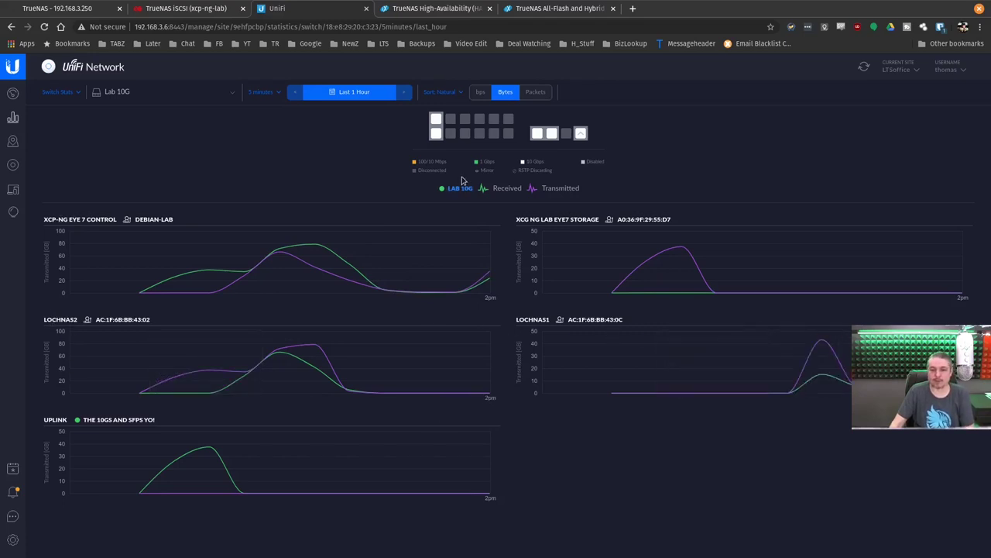
{"action": "left_click", "coordinate": [92, 4]}
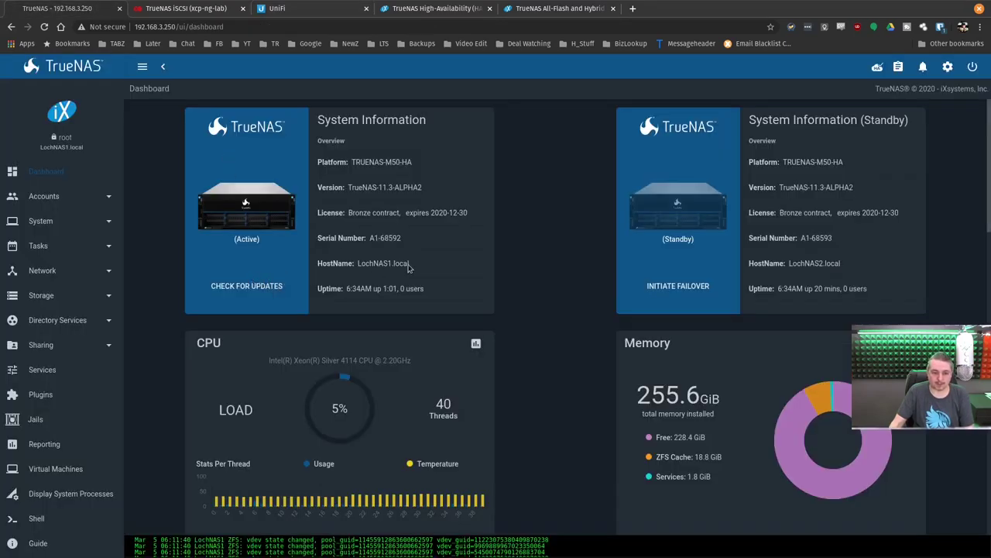
{"action": "left_click", "coordinate": [306, 5]}
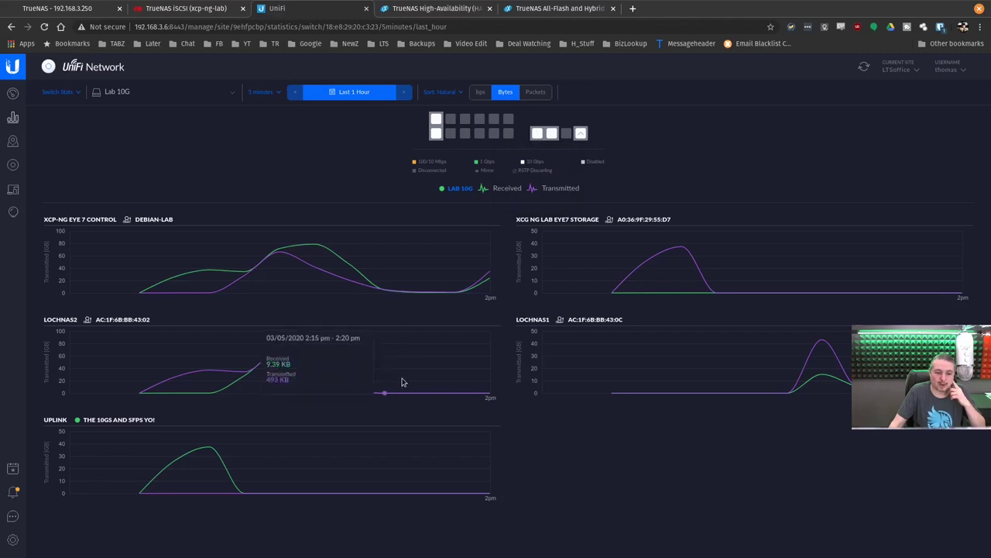
Open the console of the Windows 10 On TrueNAS VM in Xen Orchestra to check the benchmark's progress.
{"action": "left_click", "coordinate": [174, 8]}
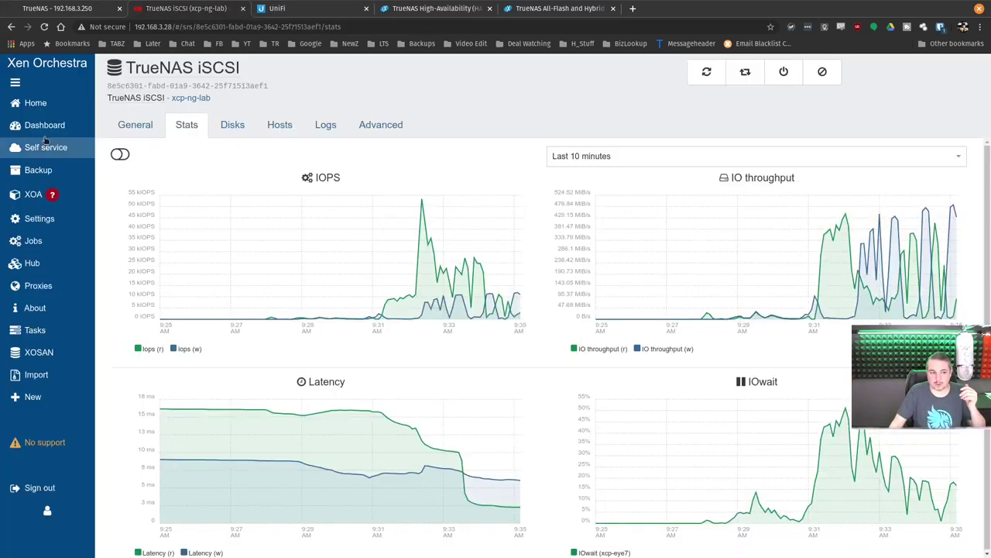
{"action": "left_click", "coordinate": [35, 102]}
{"action": "left_click", "coordinate": [254, 154]}
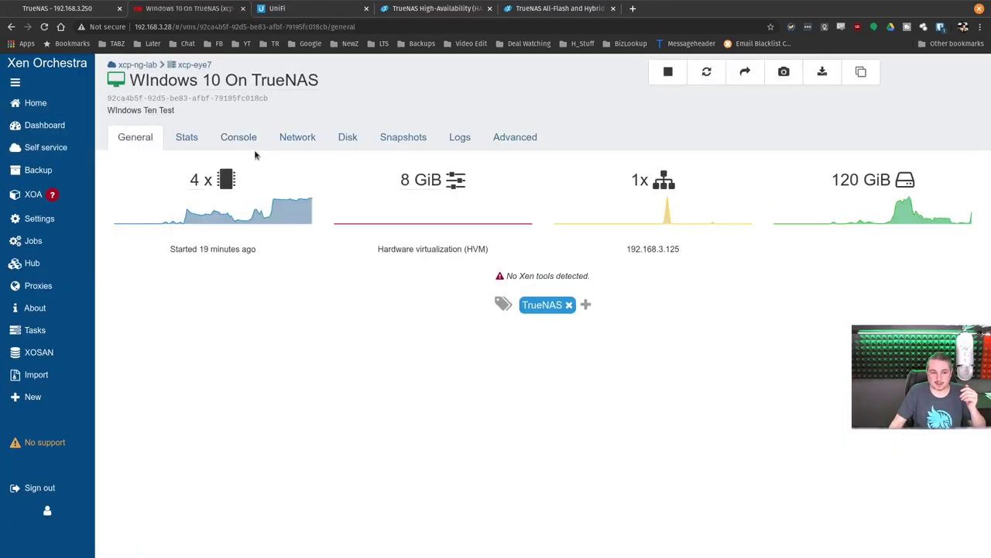
{"action": "left_click", "coordinate": [251, 147]}
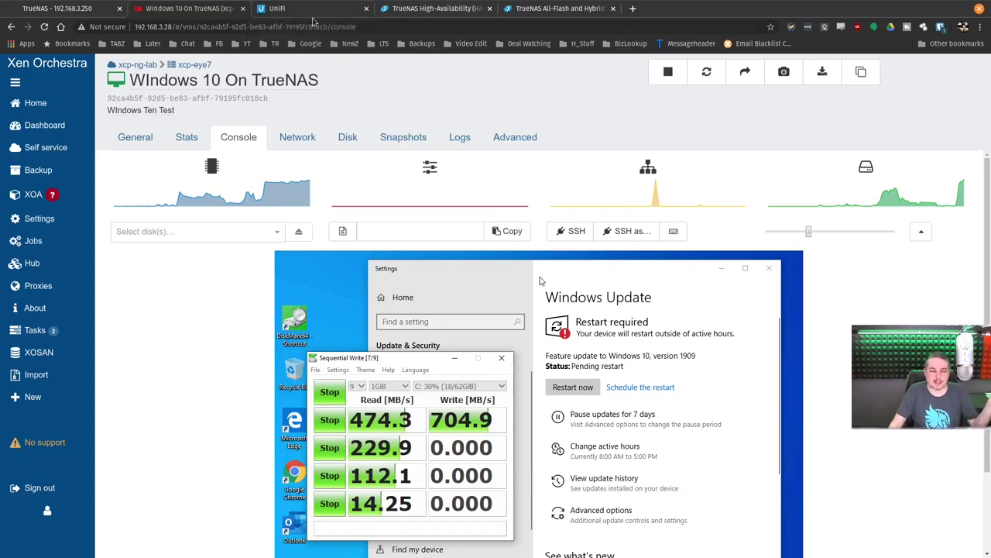
Recheck the Lab 10G switch ports in UniFi and restart the Windows 10 VM for its pending feature update.
{"action": "left_click", "coordinate": [304, 7]}
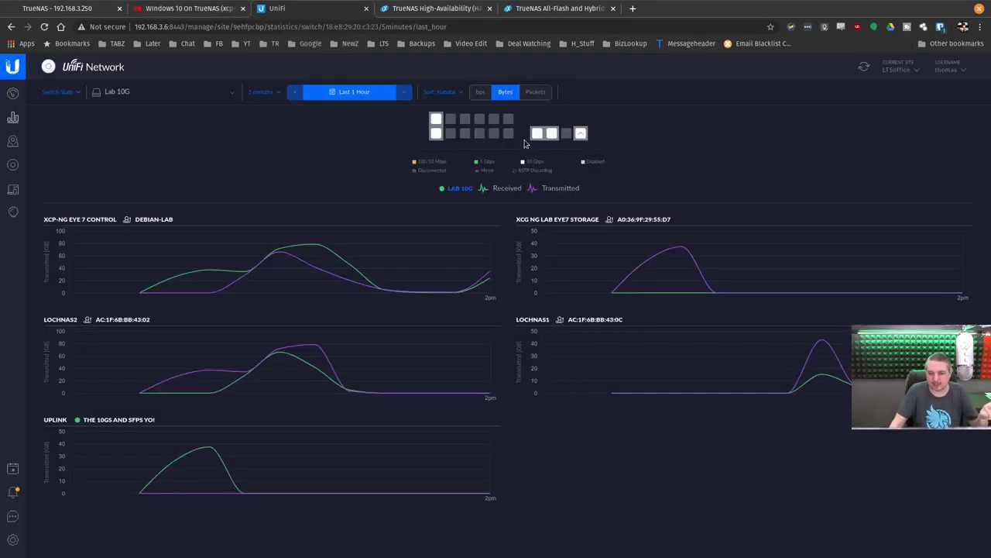
{"action": "mouse_move", "coordinate": [555, 134]}
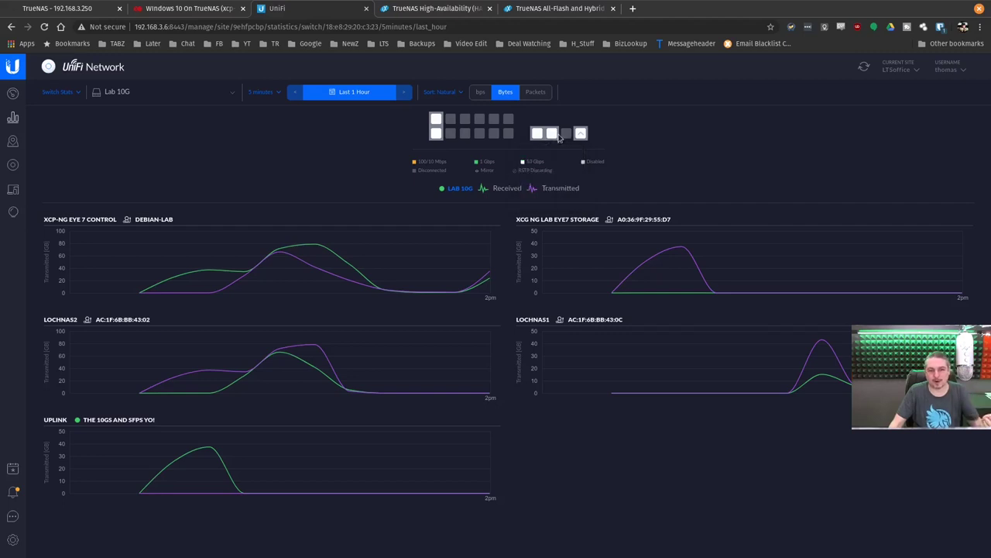
{"action": "left_click", "coordinate": [155, 7]}
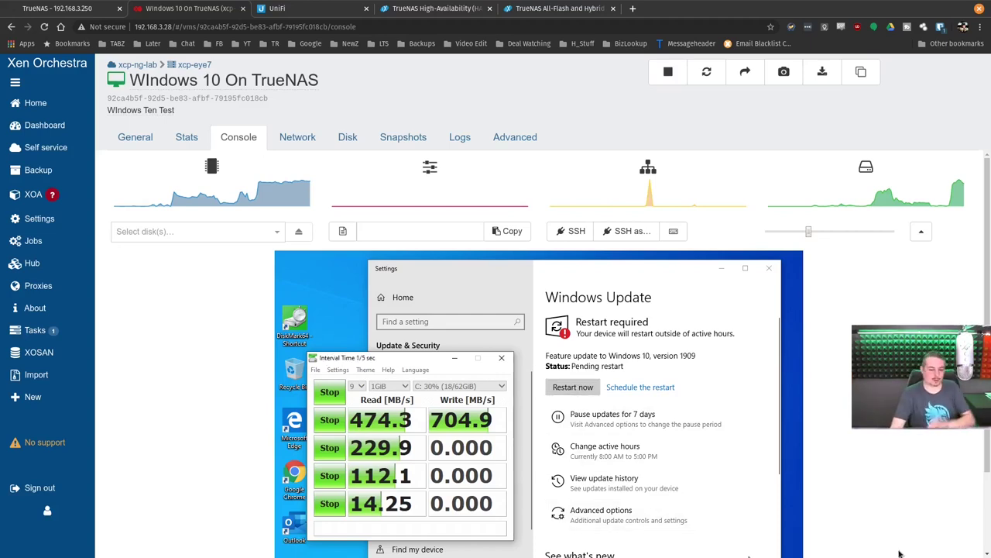
{"action": "left_click", "coordinate": [566, 391]}
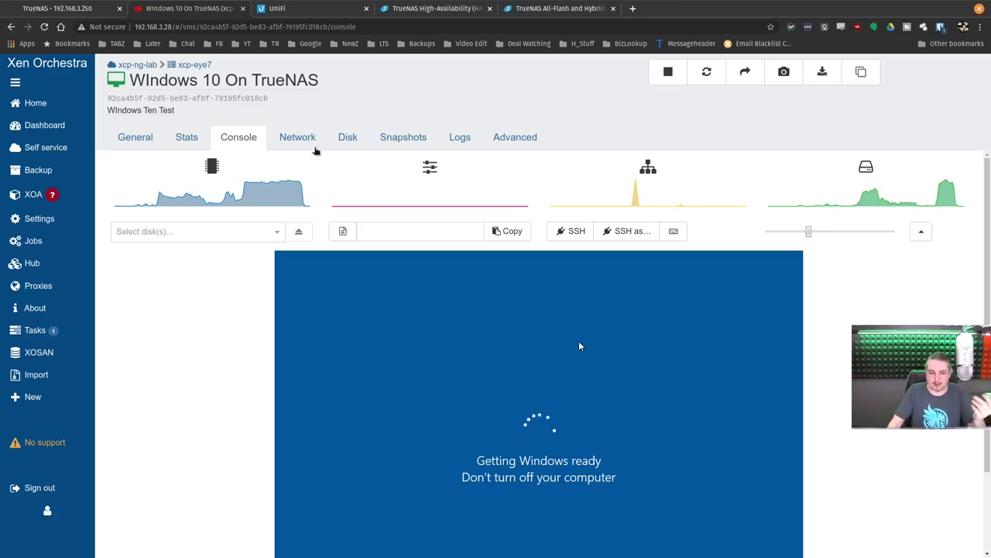
Check which storage repository holds the Windows 10 VM's disk, and return to its console with the header collapsed.
{"action": "left_click", "coordinate": [343, 140]}
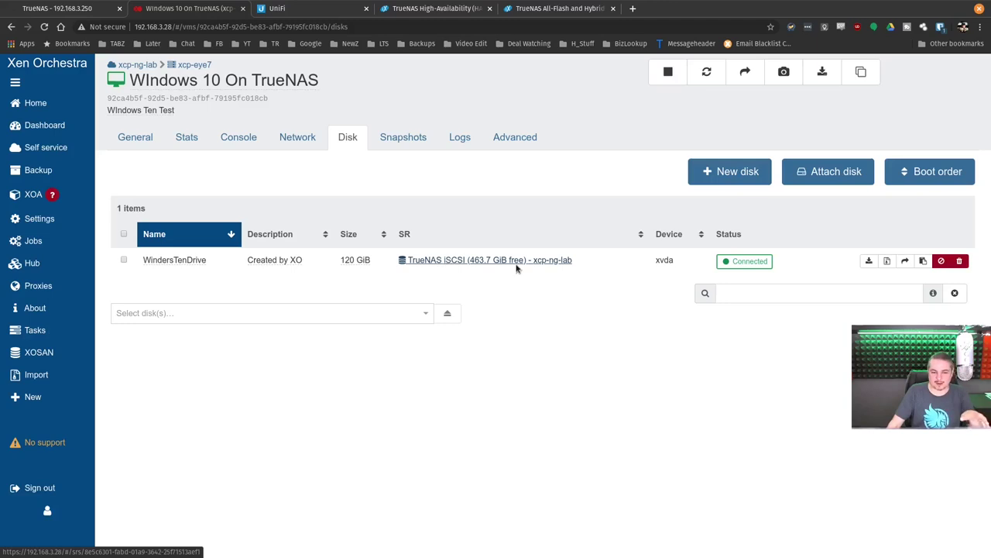
{"action": "left_click", "coordinate": [254, 138]}
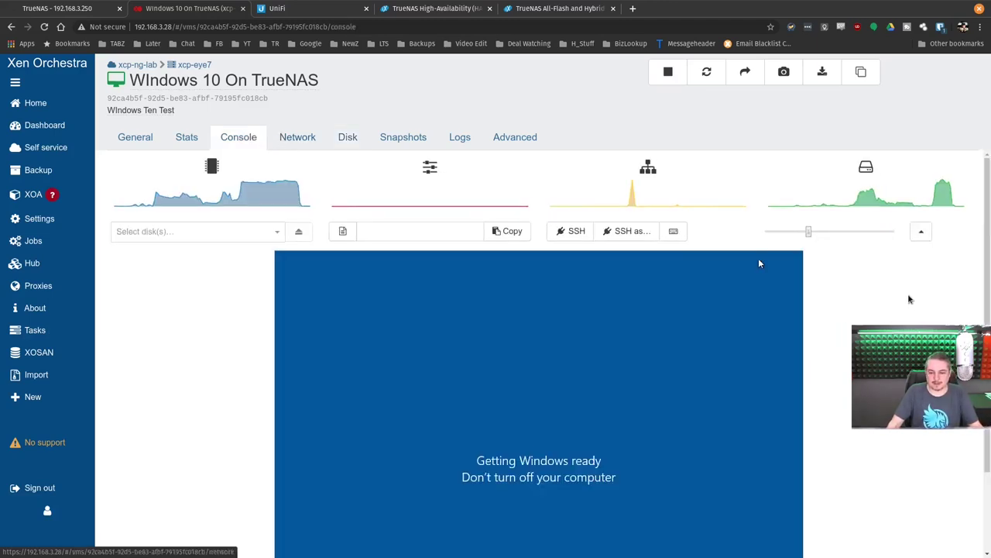
{"action": "left_click", "coordinate": [921, 231]}
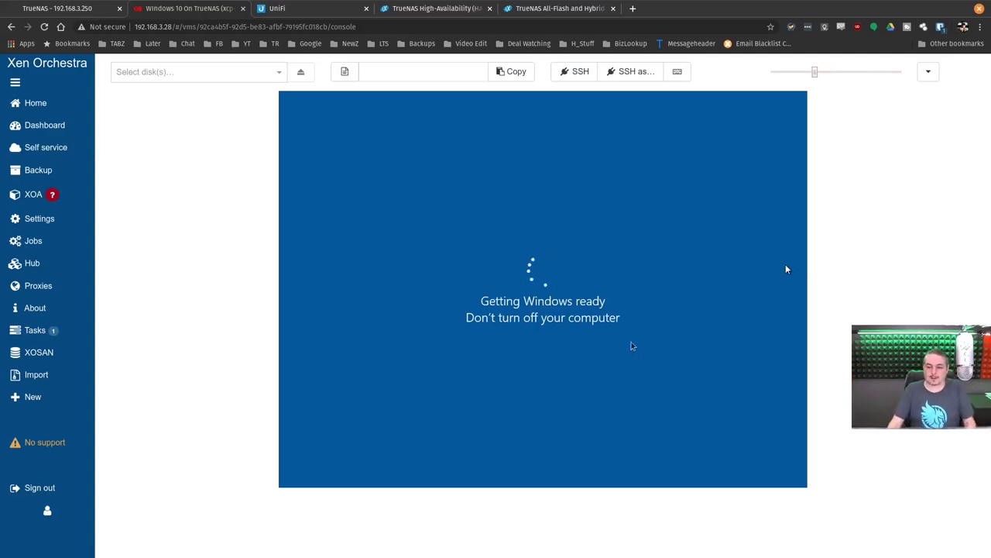
Bring the Debian SSH terminal to the front and place it over the lower part of the Windows VM console.
{"action": "key", "text": "super"}
{"action": "left_click", "coordinate": [715, 345]}
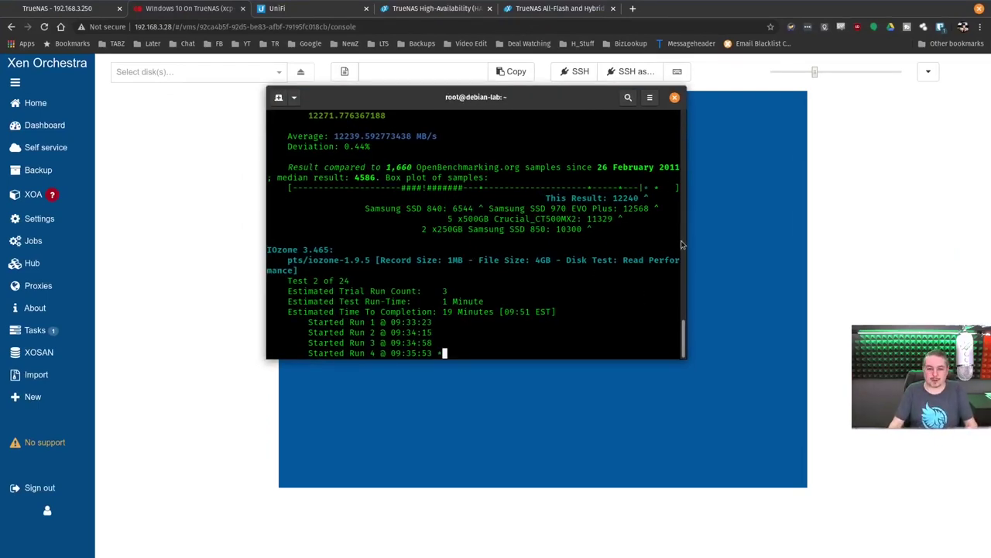
{"action": "left_click_drag", "start_coordinate": [471, 96], "coordinate": [581, 130]}
{"action": "left_click_drag", "start_coordinate": [665, 203], "coordinate": [629, 194]}
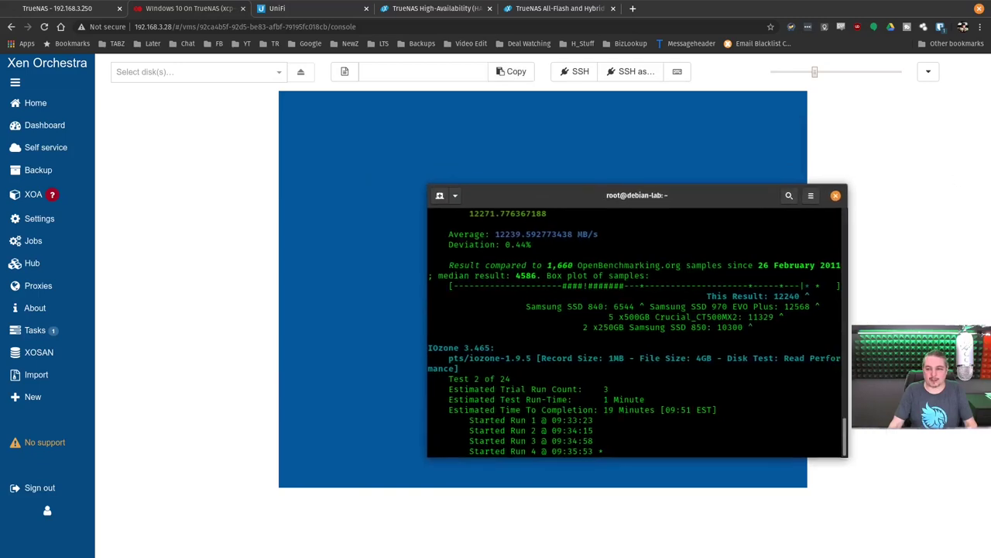
Open the overview of the Debian on TrueNAS VM from the running VMs in Xen Orchestra.
{"action": "left_click", "coordinate": [63, 111]}
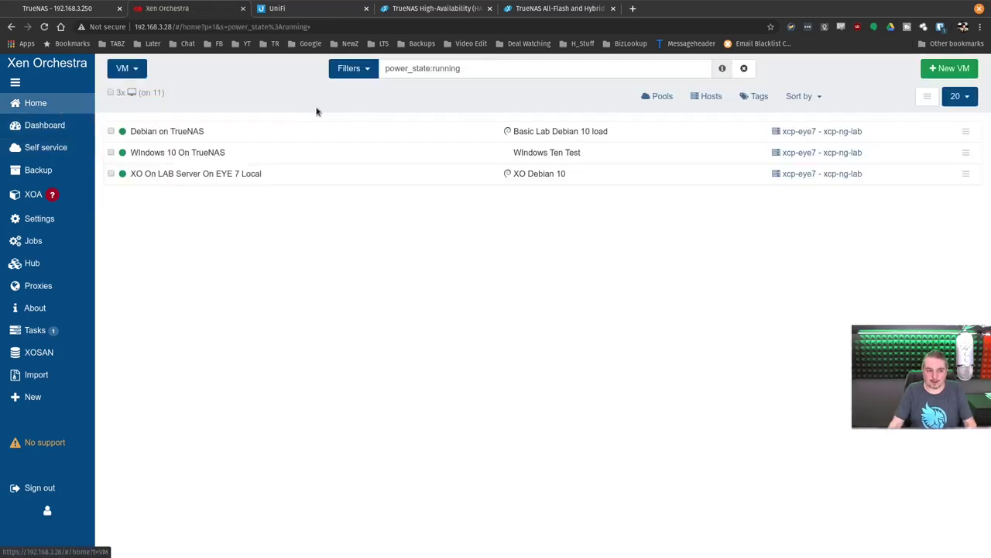
{"action": "left_click", "coordinate": [217, 137]}
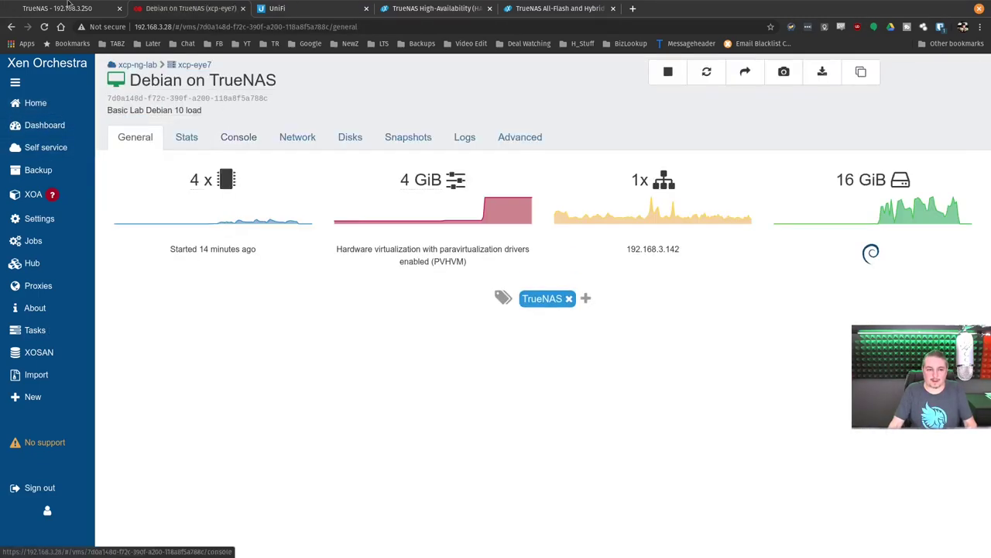
Switch to TrueNAS and sign in as root with the login saved for it in the password manager.
{"action": "key", "text": "ctrl+1"}
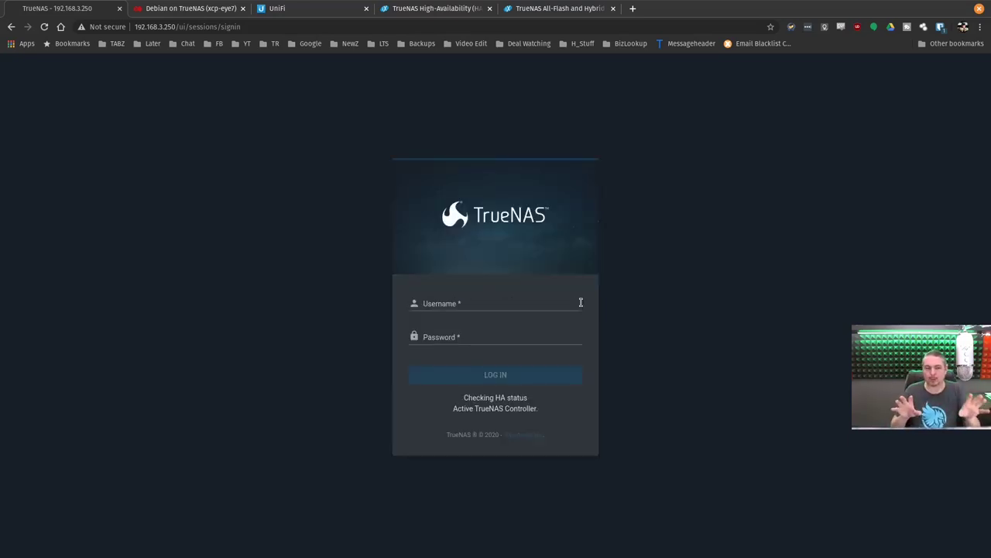
{"action": "left_click", "coordinate": [478, 303]}
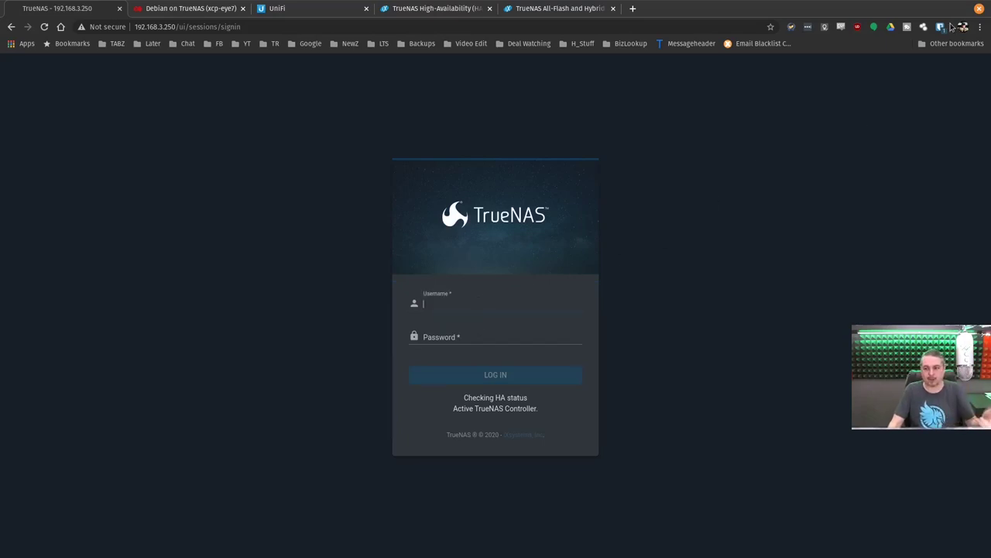
{"action": "left_click", "coordinate": [939, 30]}
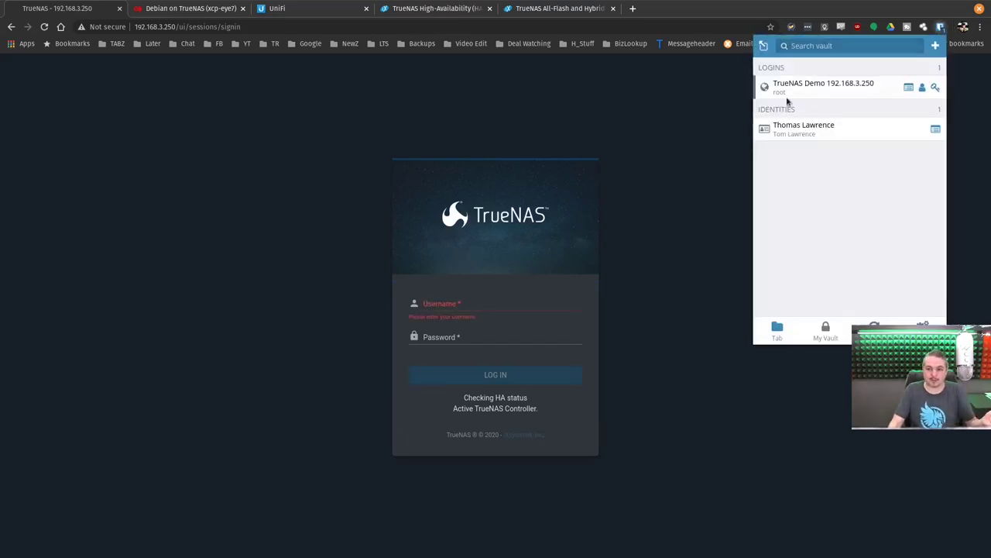
{"action": "left_click", "coordinate": [784, 91]}
{"action": "left_click", "coordinate": [501, 375]}
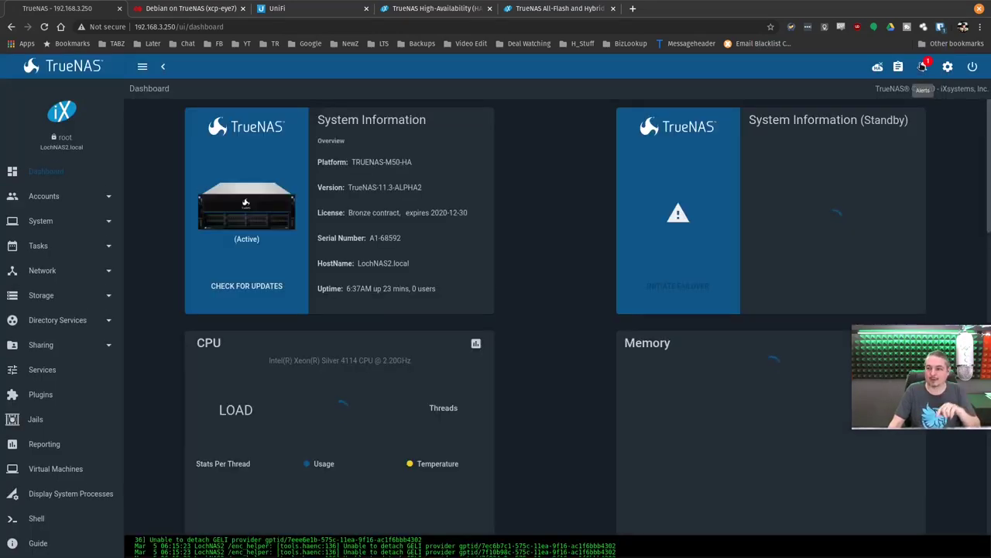
Read the TrueNAS alerts about the enclosure and the failover event, and close the alert list.
{"action": "left_click", "coordinate": [922, 67]}
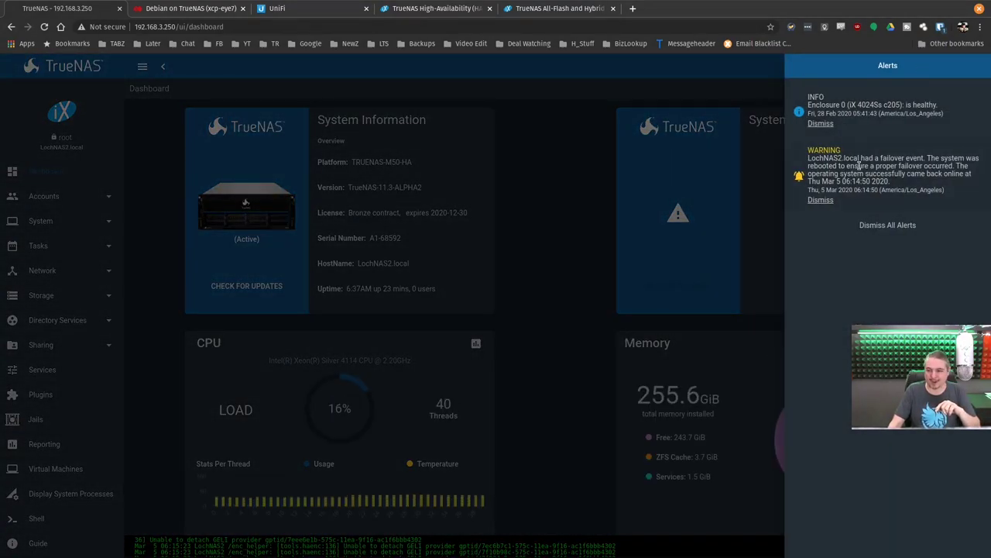
{"action": "left_click", "coordinate": [590, 159]}
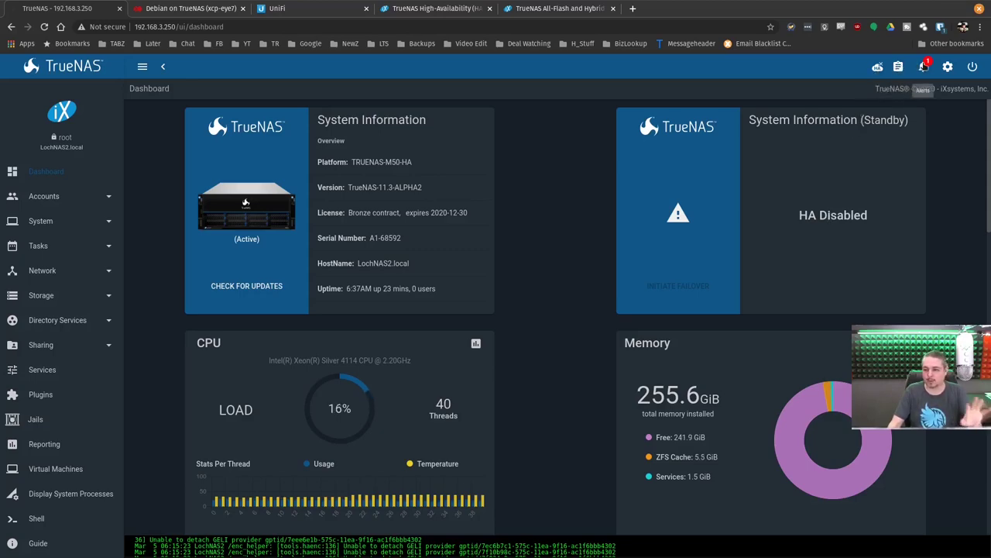
{"action": "left_click", "coordinate": [923, 68]}
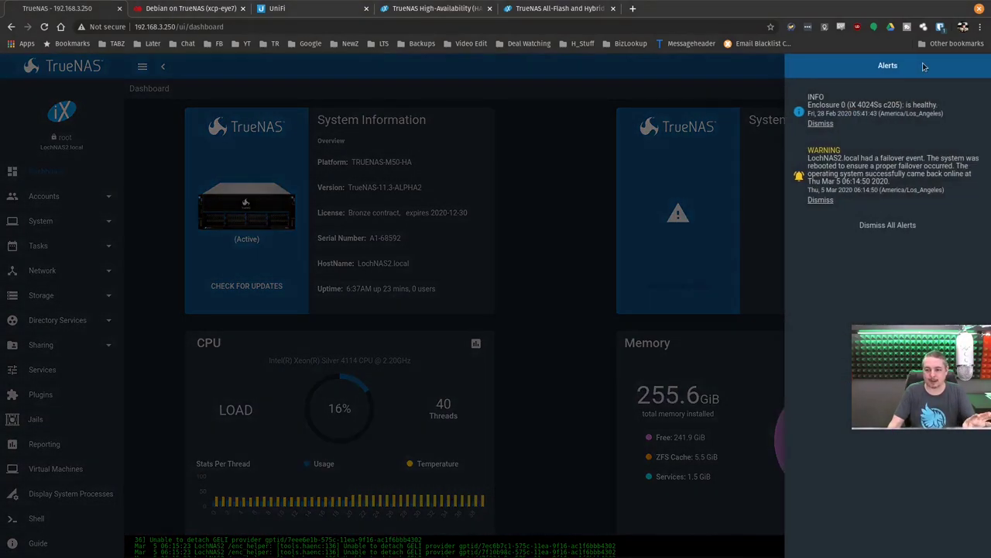
{"action": "left_click", "coordinate": [546, 159]}
Open the Windows 10 On TrueNAS VM's console in Xen Orchestra to watch it boot, and expand the header above it.
{"action": "left_click", "coordinate": [200, 14]}
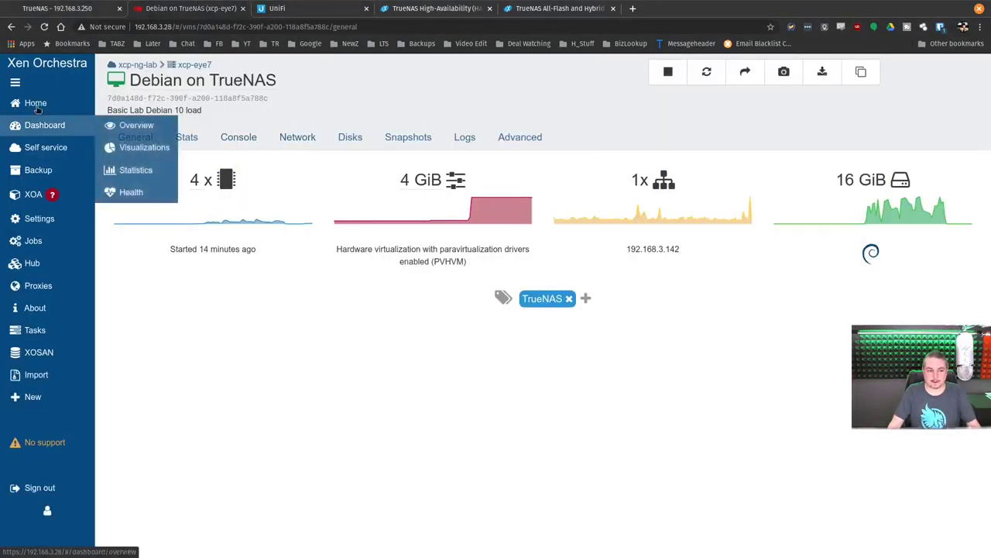
{"action": "left_click", "coordinate": [37, 110]}
{"action": "left_click", "coordinate": [237, 155]}
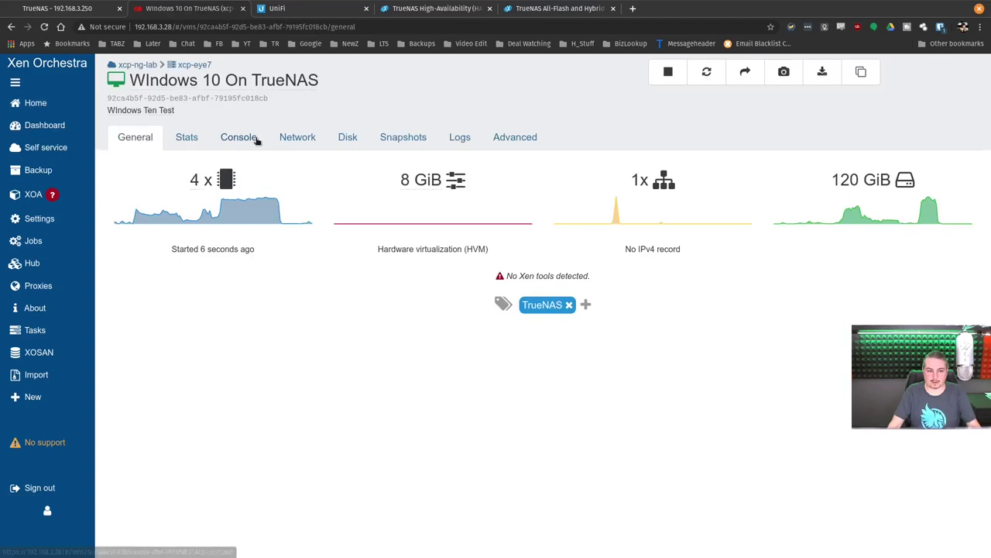
{"action": "left_click", "coordinate": [256, 140]}
{"action": "scroll", "coordinate": [926, 233], "scroll_direction": "down", "scroll_amount": 2}
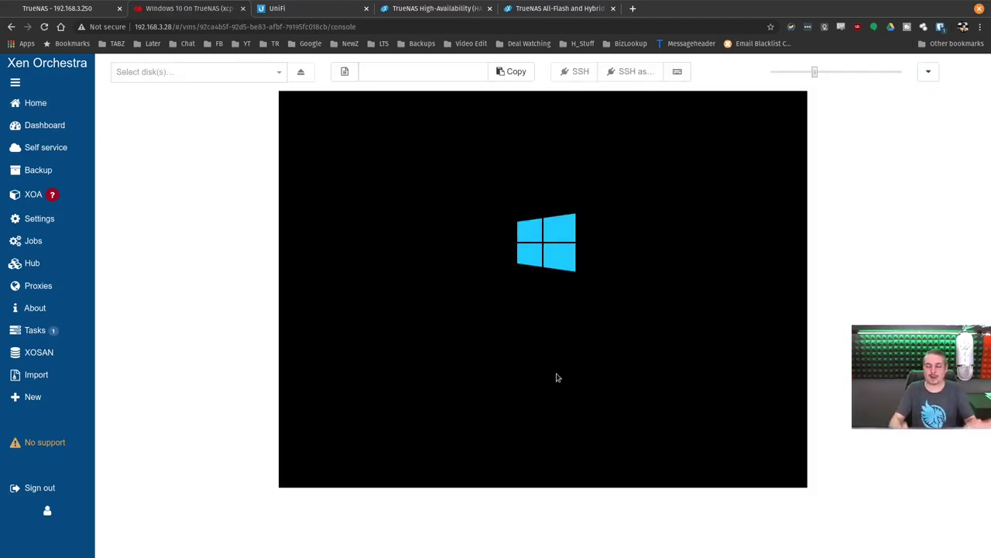
{"action": "left_click", "coordinate": [928, 71]}
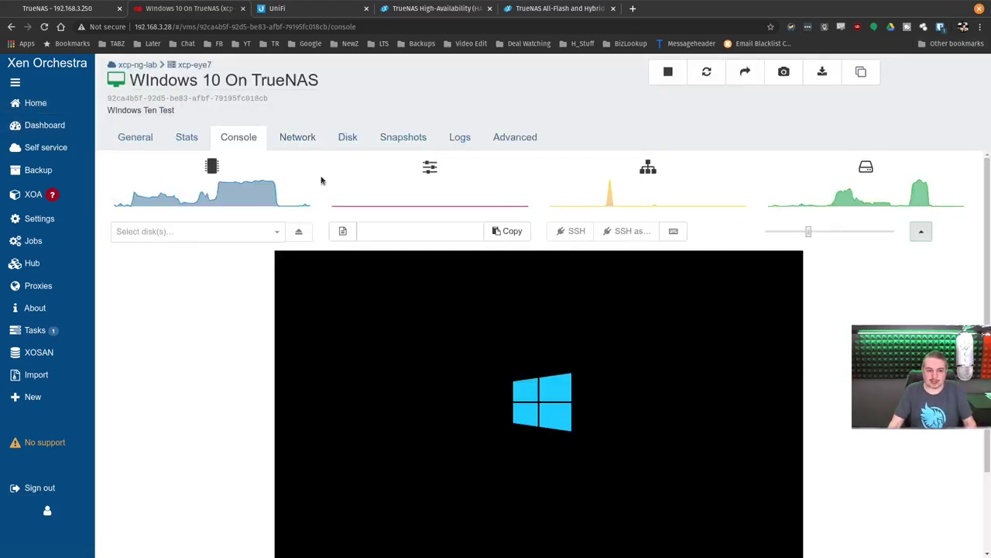
Log in to the Debian on TrueNAS VM's console as root with the account password and check the system uptime.
{"action": "left_click", "coordinate": [36, 102]}
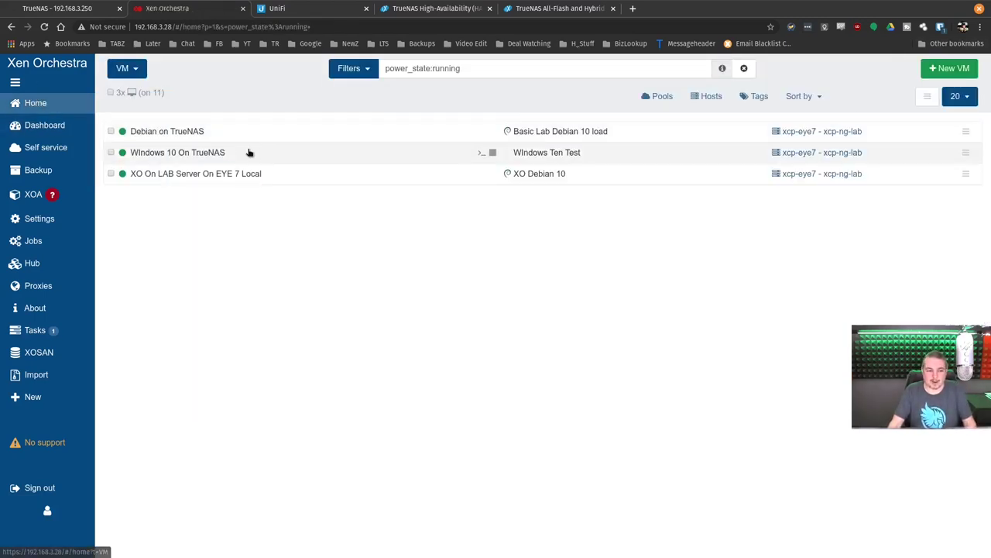
{"action": "left_click", "coordinate": [223, 131]}
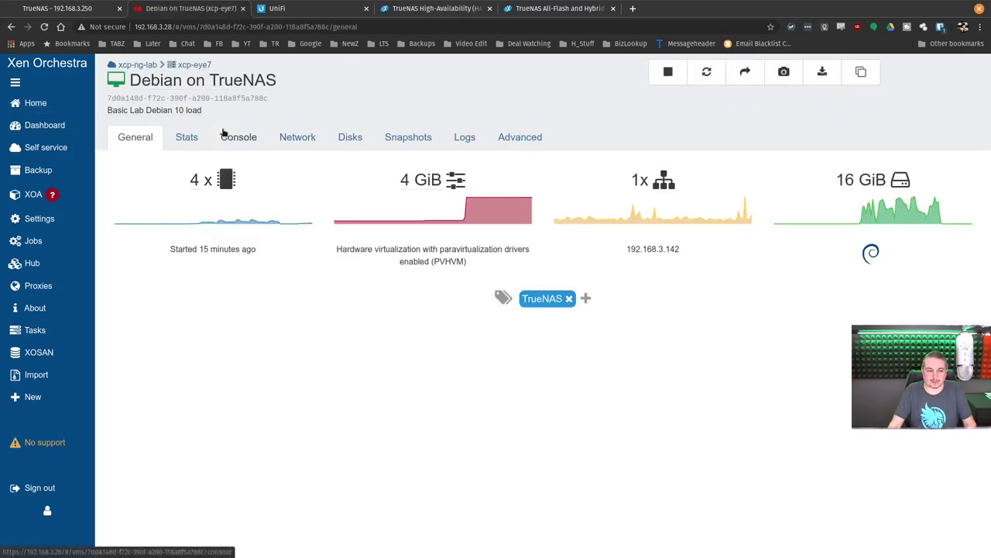
{"action": "left_click", "coordinate": [233, 139]}
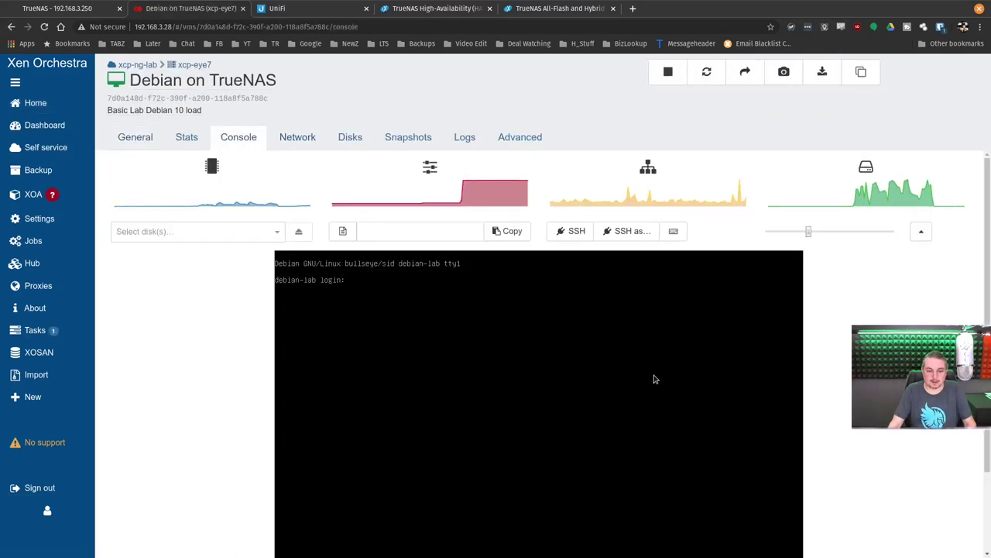
{"action": "key", "text": "Return"}
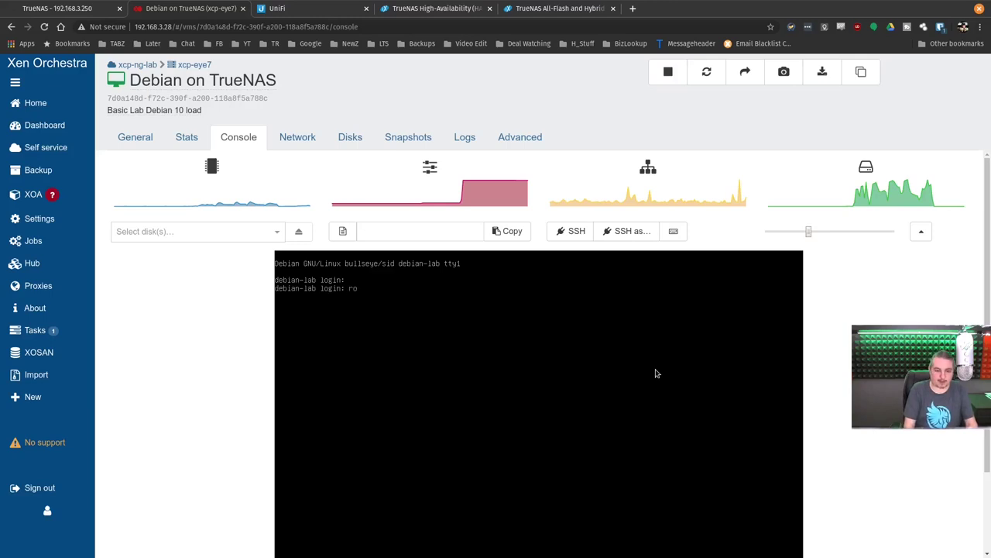
{"action": "type", "text": "root"}
{"action": "key", "text": "Return"}
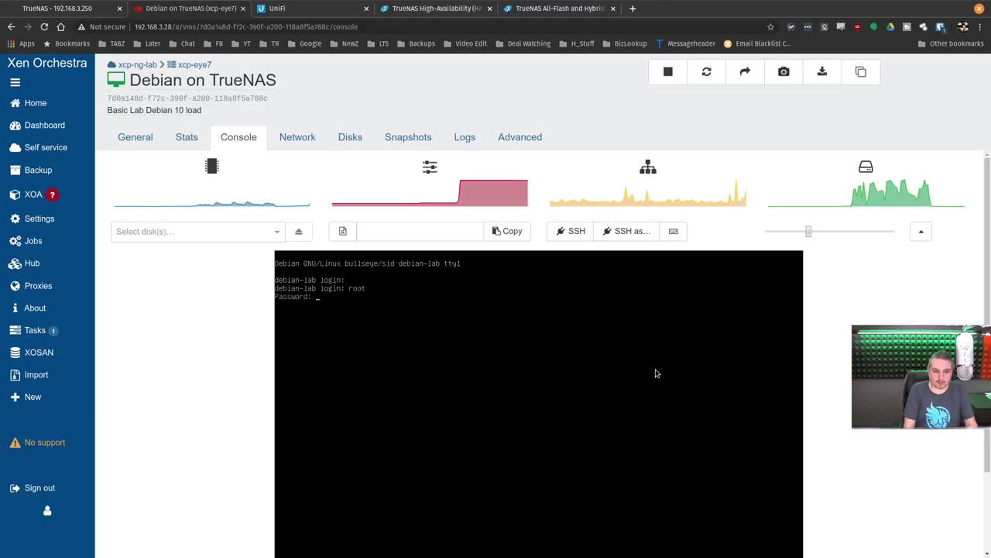
{"action": "key", "text": "Return"}
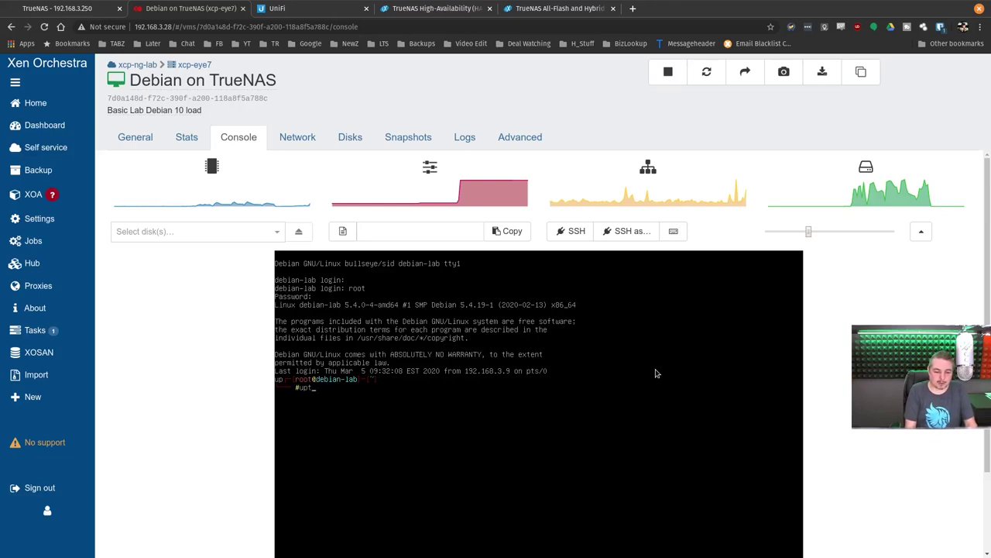
{"action": "type", "text": "uptime"}
{"action": "key", "text": "Return"}
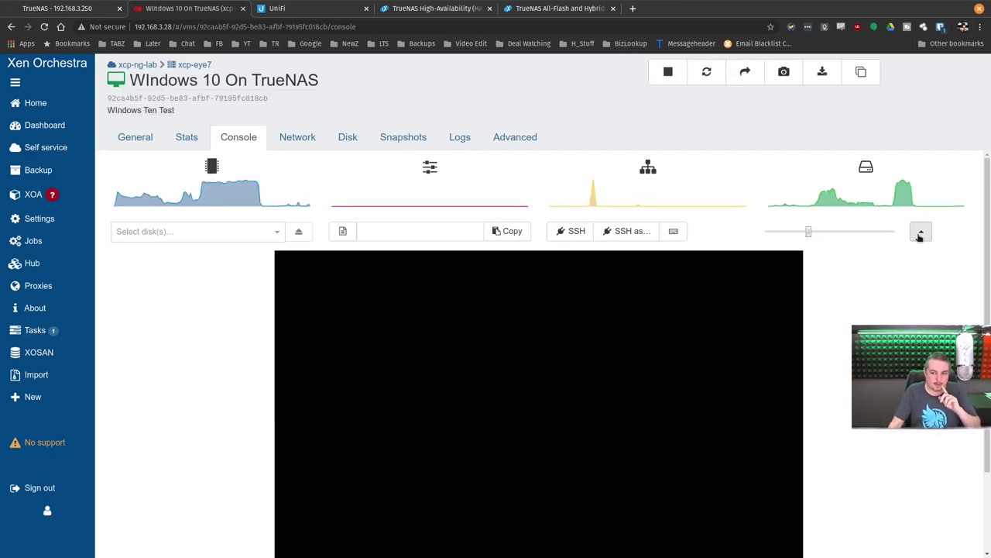
Collapse the Windows 10 VM console's header to watch its restart, and return to the Debian on TrueNAS VM's console.
{"action": "left_click", "coordinate": [921, 231]}
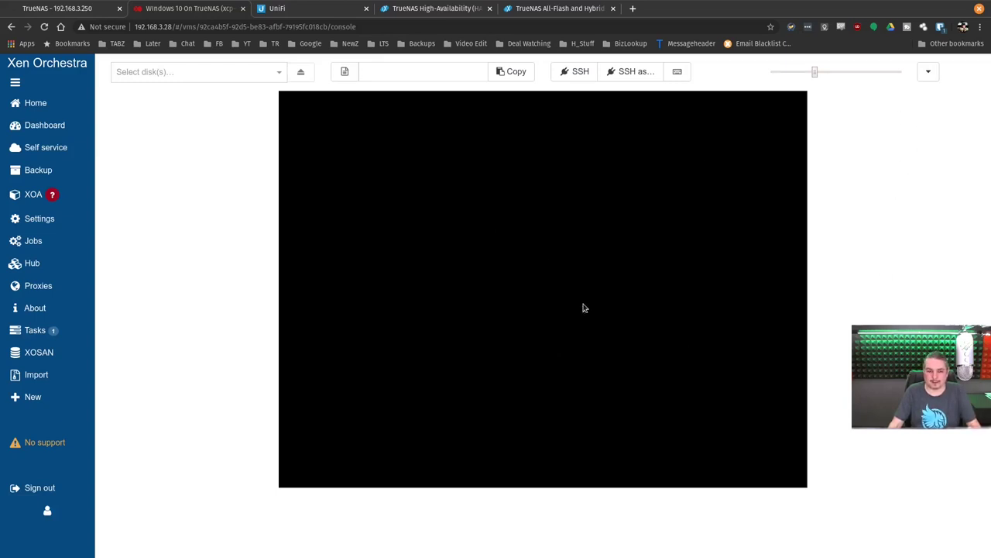
{"action": "key", "text": "alt+Tab"}
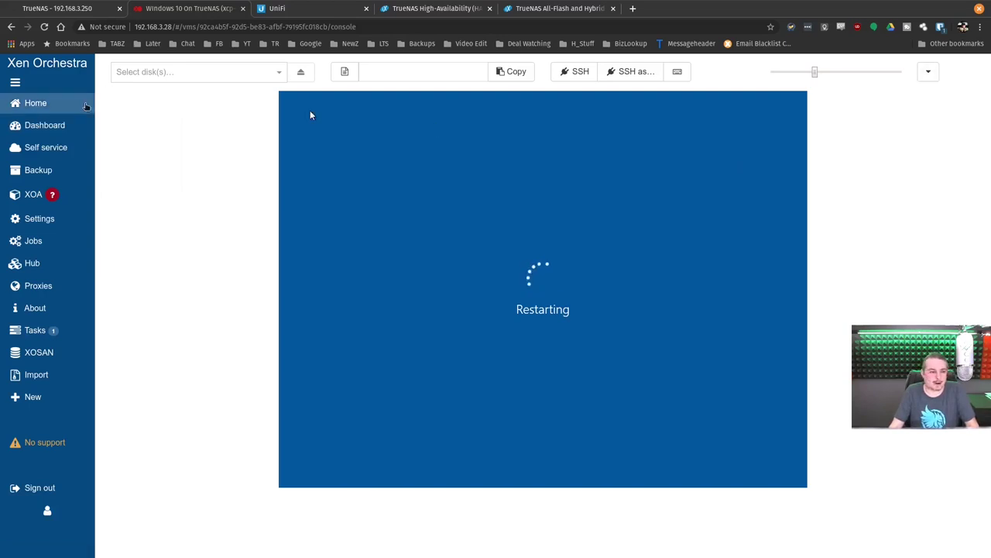
{"action": "left_click", "coordinate": [35, 103]}
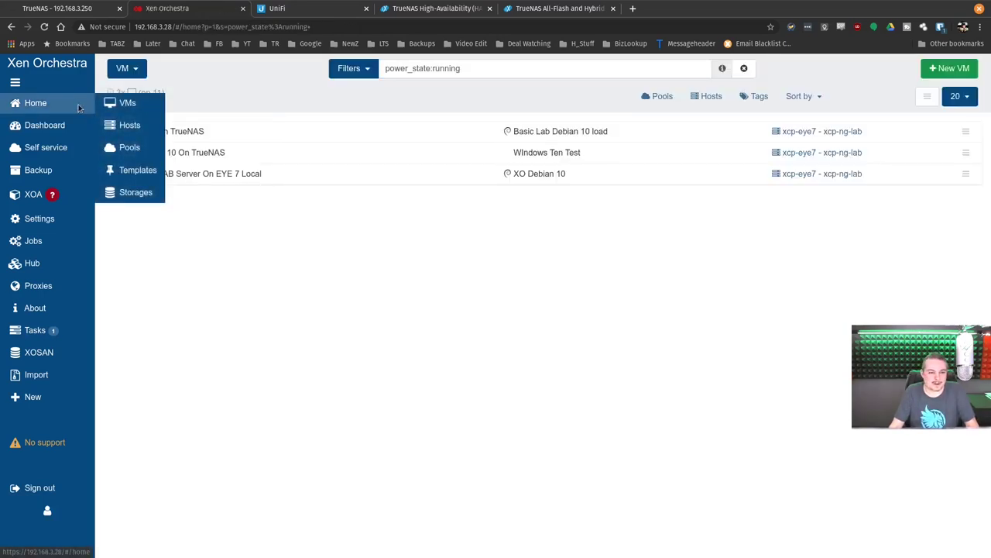
{"action": "left_click", "coordinate": [194, 130]}
{"action": "left_click", "coordinate": [253, 135]}
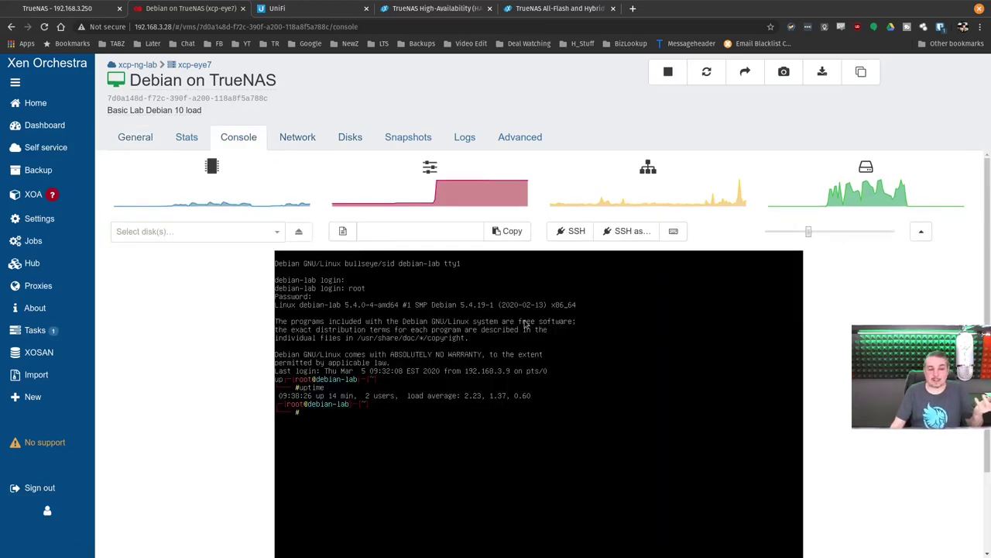
Review the Lab 10G switch traffic graphs in UniFi and the standby controller's status on the TrueNAS dashboard.
{"action": "left_click", "coordinate": [269, 6]}
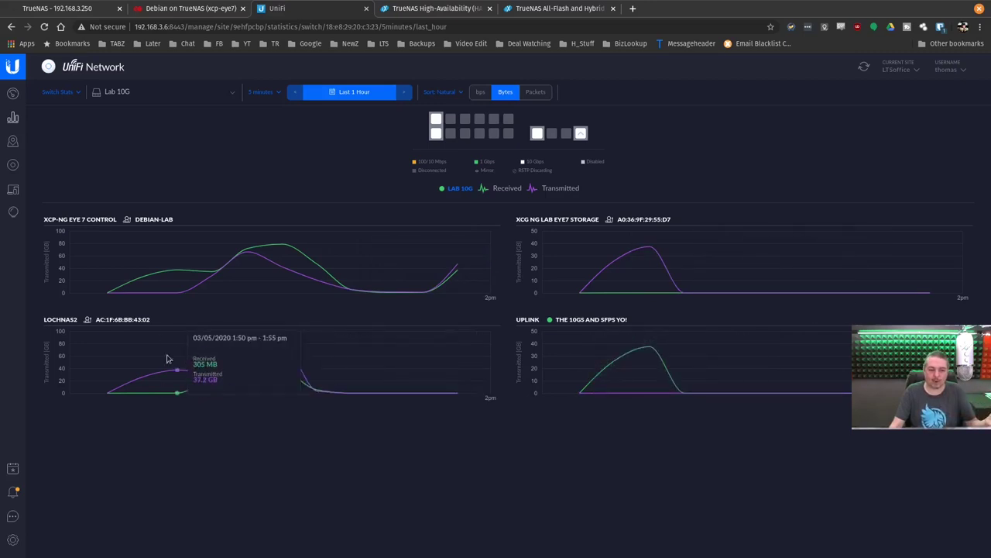
{"action": "left_click", "coordinate": [82, 9]}
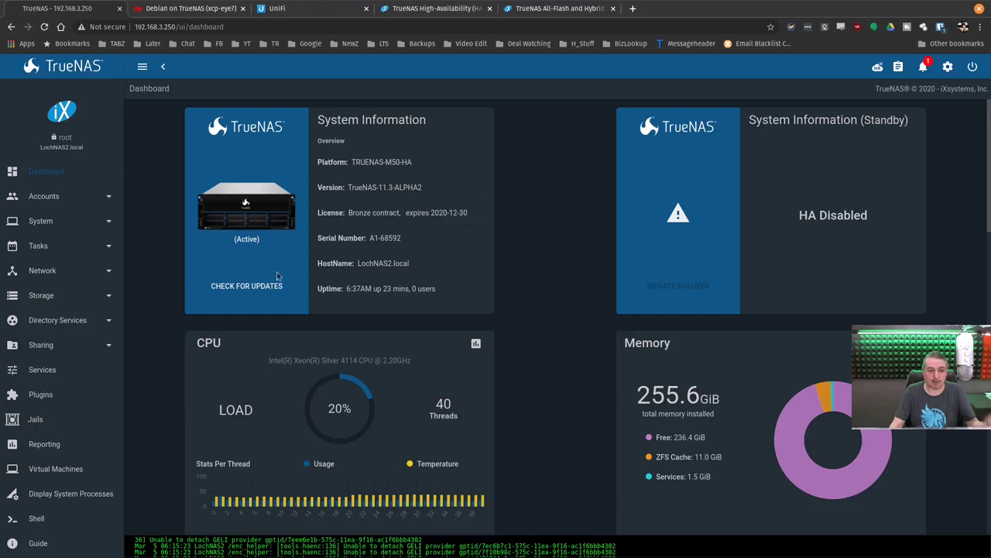
{"action": "left_click", "coordinate": [237, 7]}
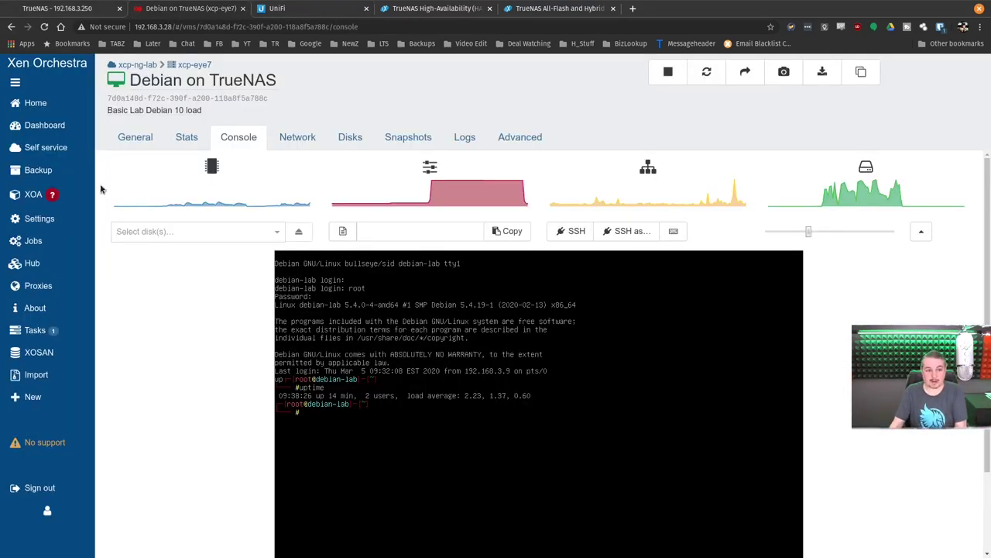
{"action": "mouse_move", "coordinate": [69, 107]}
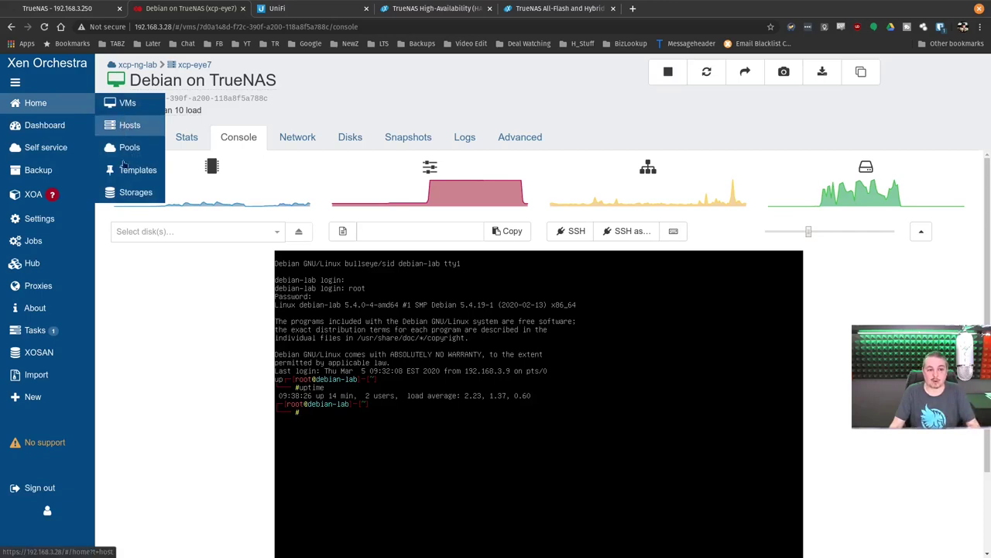
{"action": "left_click", "coordinate": [70, 9]}
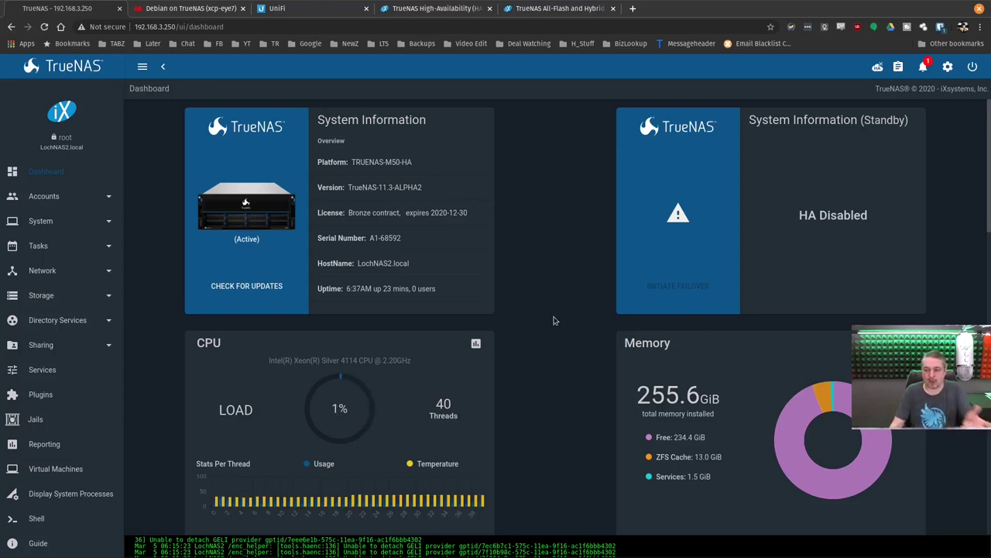
Open the Windows 10 On TrueNAS VM's console to review its CrystalDiskMark results, and return to the TrueNAS dashboard.
{"action": "left_click", "coordinate": [195, 6]}
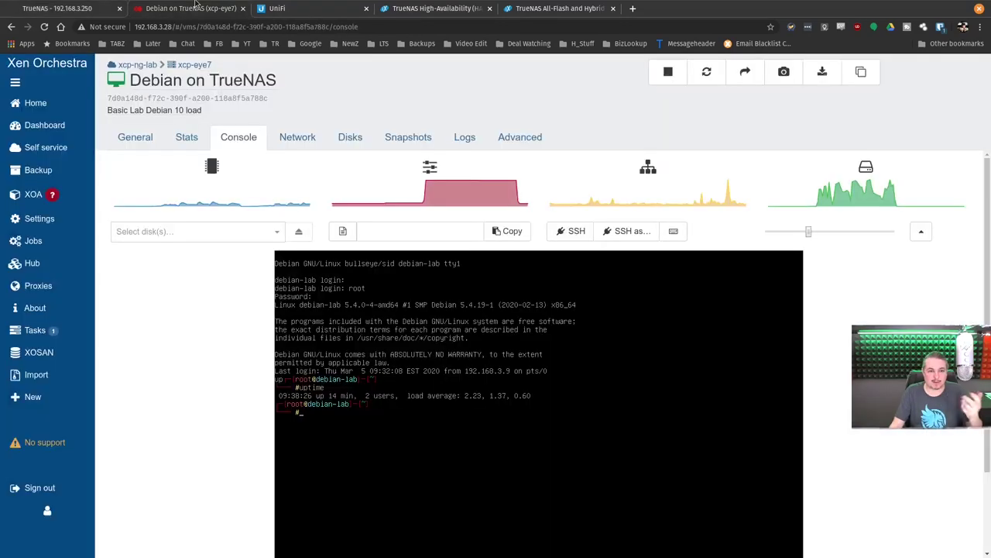
{"action": "mouse_move", "coordinate": [35, 102]}
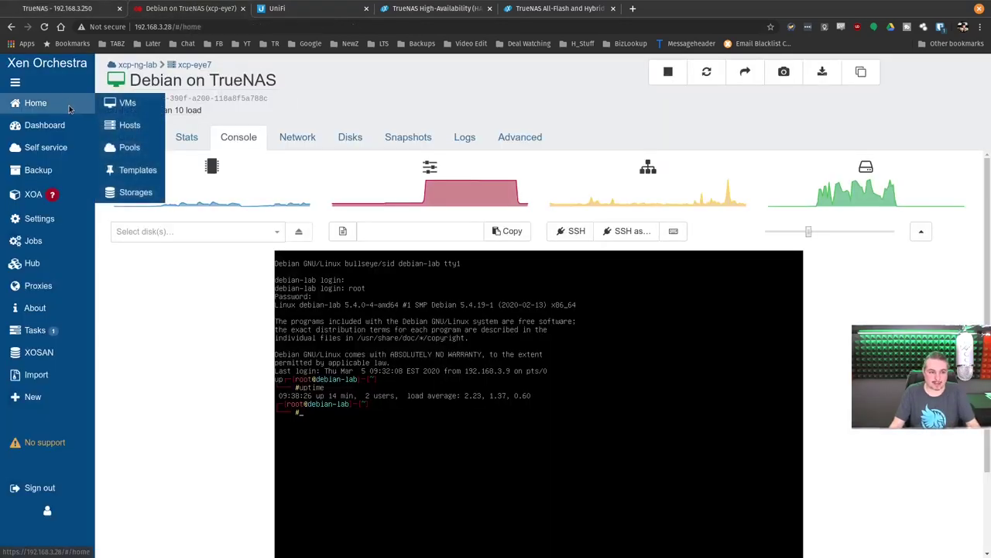
{"action": "left_click", "coordinate": [128, 104]}
{"action": "left_click", "coordinate": [212, 151]}
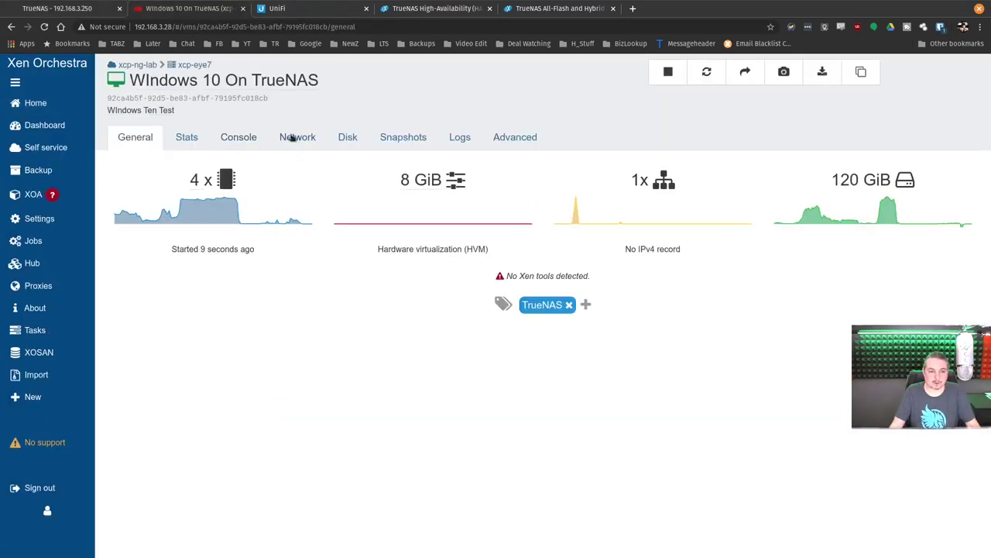
{"action": "left_click", "coordinate": [246, 138]}
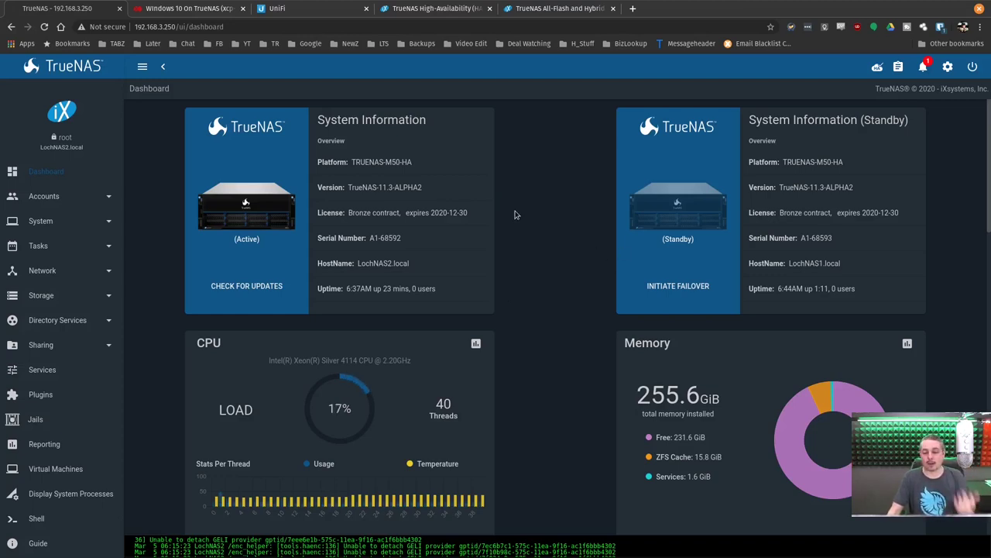
{"action": "left_click", "coordinate": [232, 8]}
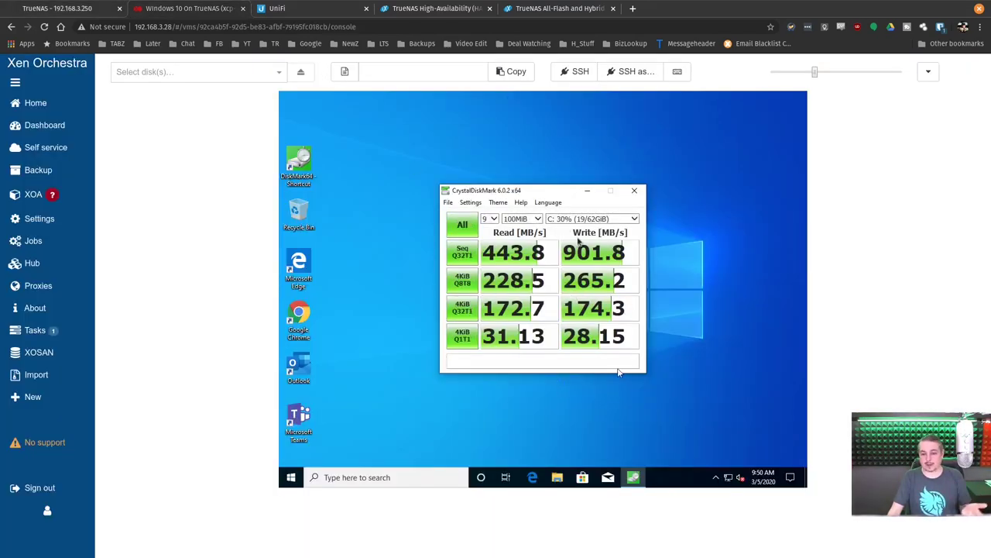
{"action": "left_click", "coordinate": [78, 7]}
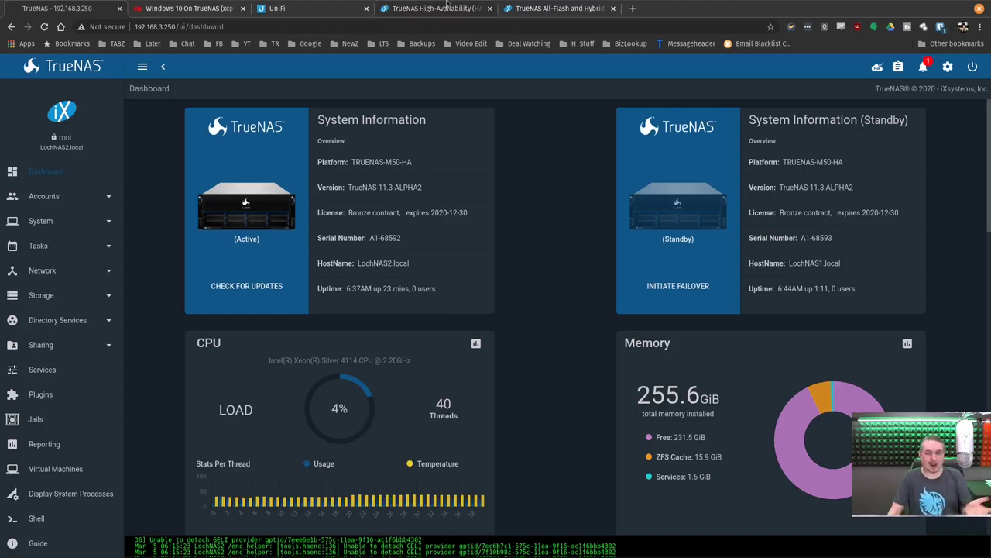
Review the TrueNAS M-Series chassis photo and the iXsystems article sections on high-availability controller designs.
{"action": "left_click", "coordinate": [567, 7]}
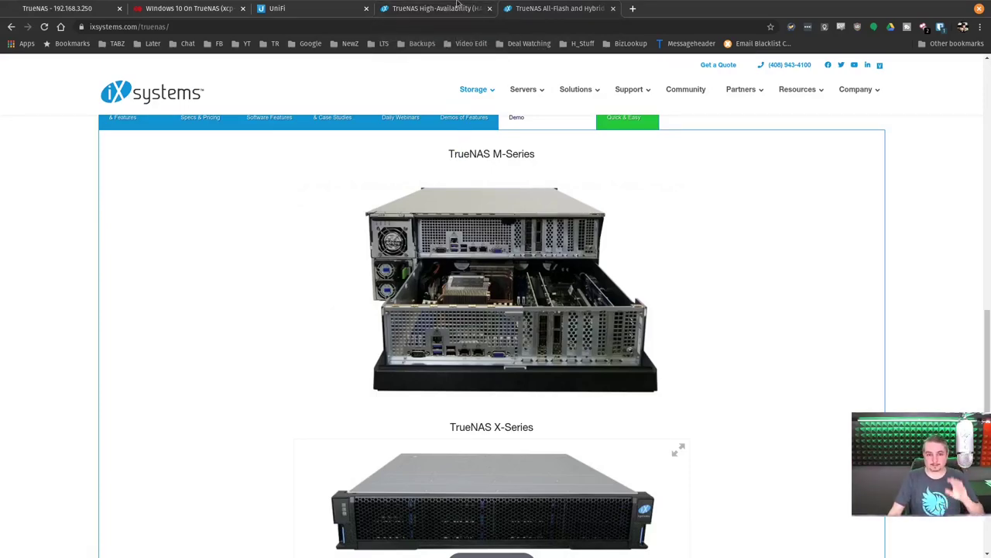
{"action": "key", "text": "ctrl+shift+Tab"}
{"action": "scroll", "coordinate": [573, 397], "scroll_direction": "down", "scroll_amount": 2}
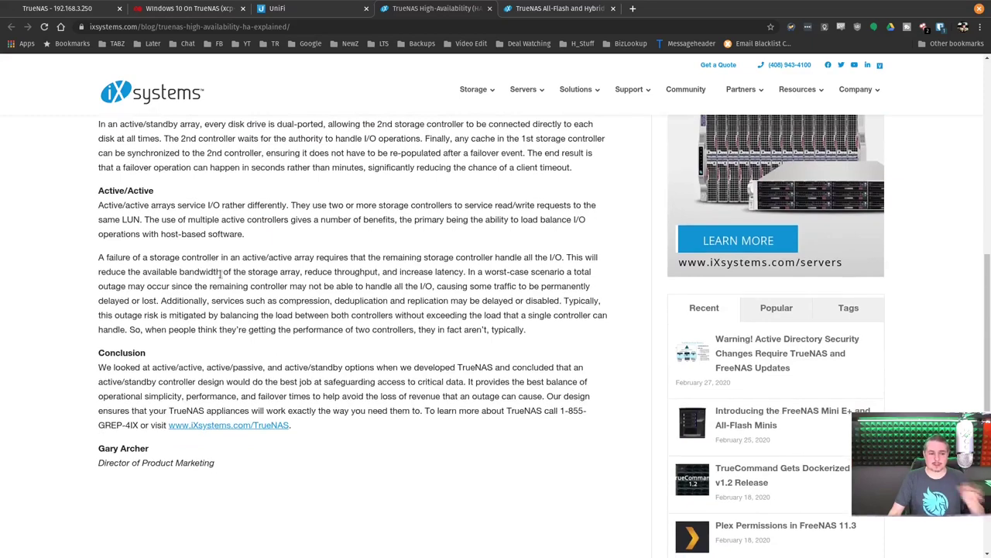
{"action": "scroll", "coordinate": [221, 277], "scroll_direction": "up", "scroll_amount": 3}
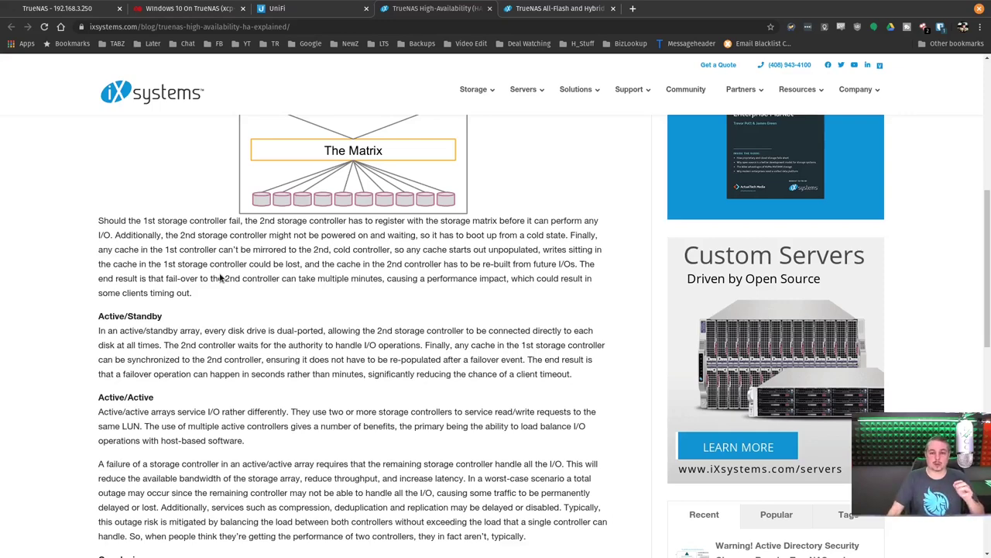
{"action": "key", "text": "ctrl+Tab"}
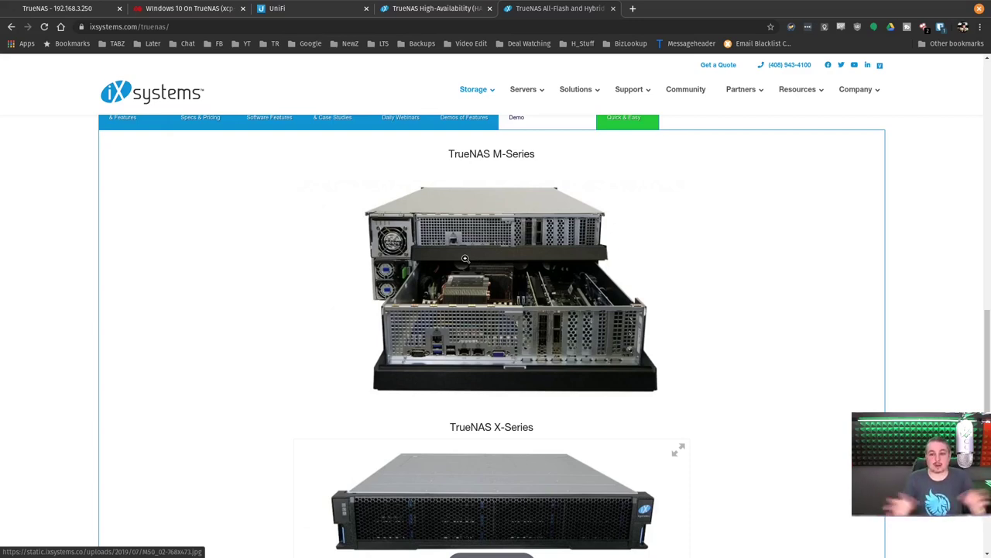
Inspect the LochNAS1 and LochNAS2 port traffic graphs for the Lab 10G switch in UniFi.
{"action": "left_click", "coordinate": [334, 8]}
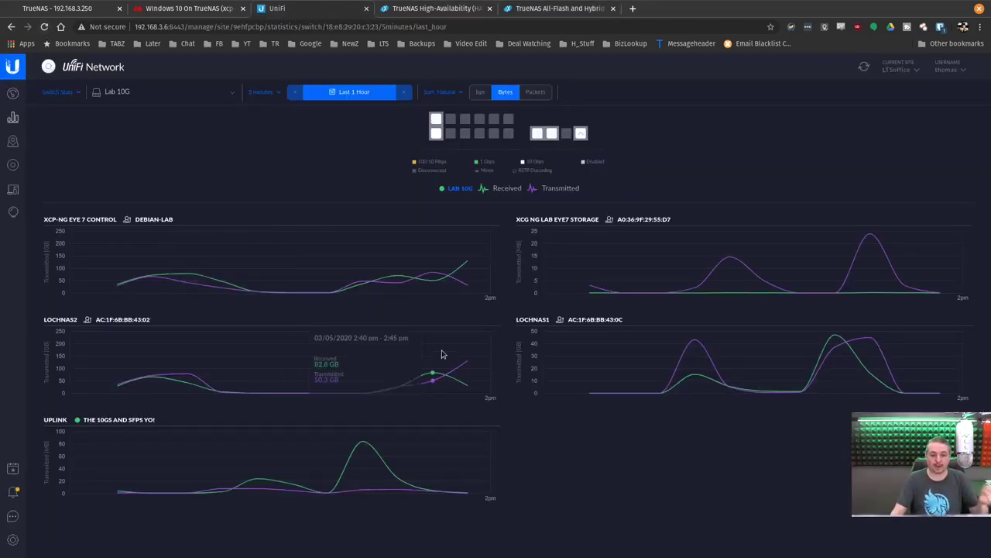